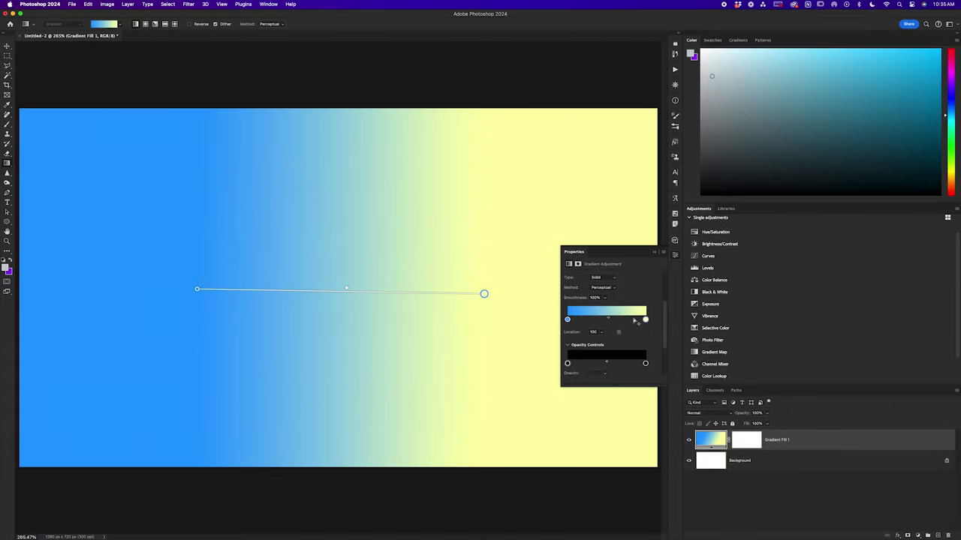
# - Add a middle colour stop at location 53 between the blue and yellow stops
pyautogui.click(609, 319)
# - Try an orange middle stop, a black-to-white gradient drag and a green right stop
pyautogui.doubleClick(349, 292)
pyautogui.click(474, 390)
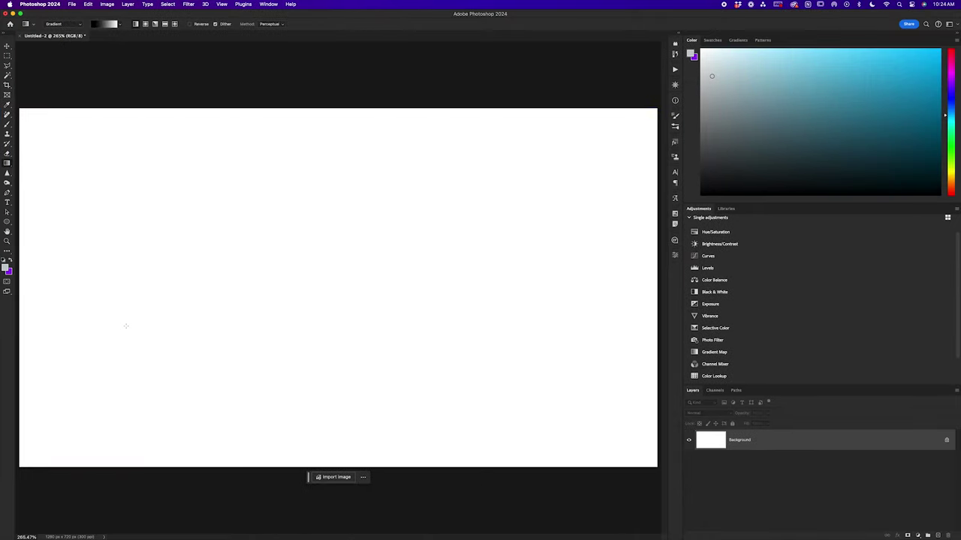
pyautogui.moveTo(124, 288); pyautogui.dragTo(533, 293)
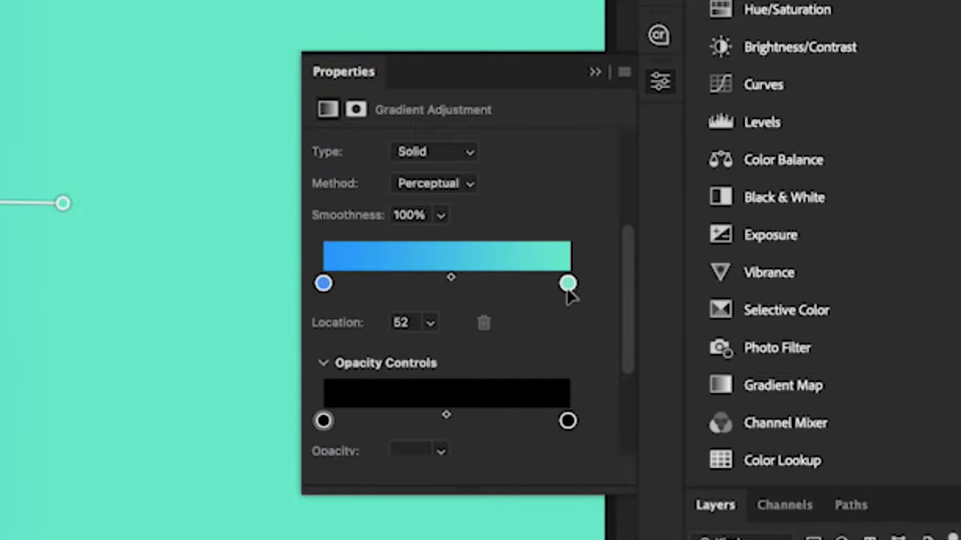
pyautogui.doubleClick(568, 284)
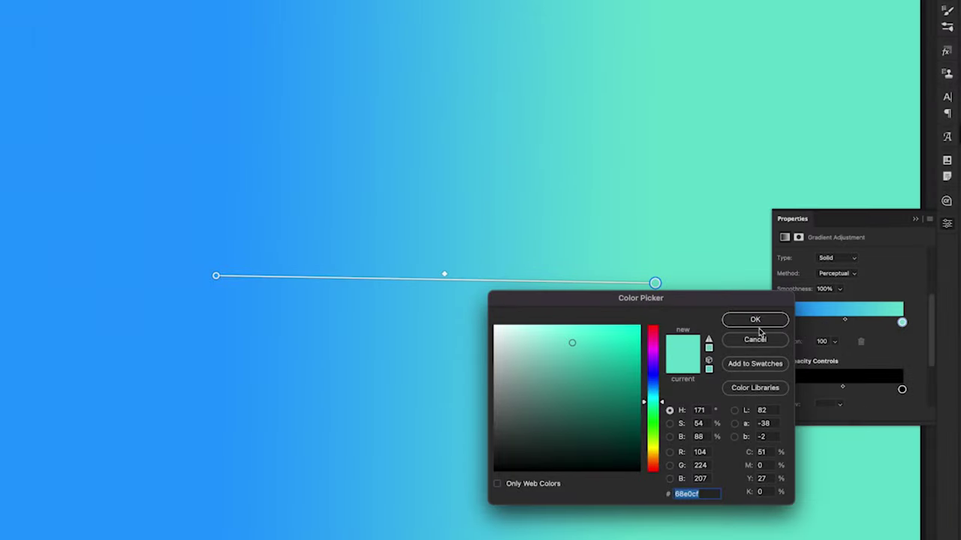
pyautogui.click(656, 415)
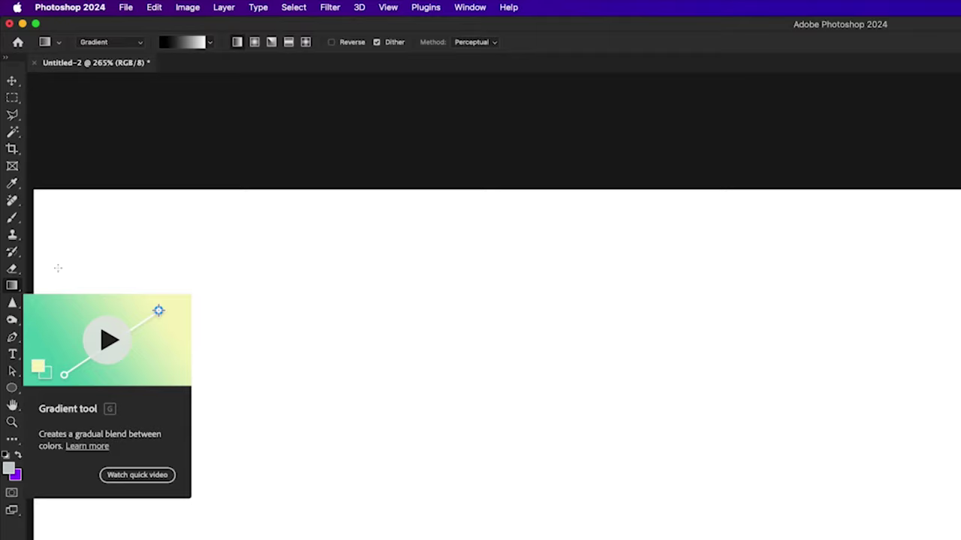
pyautogui.click(110, 44)
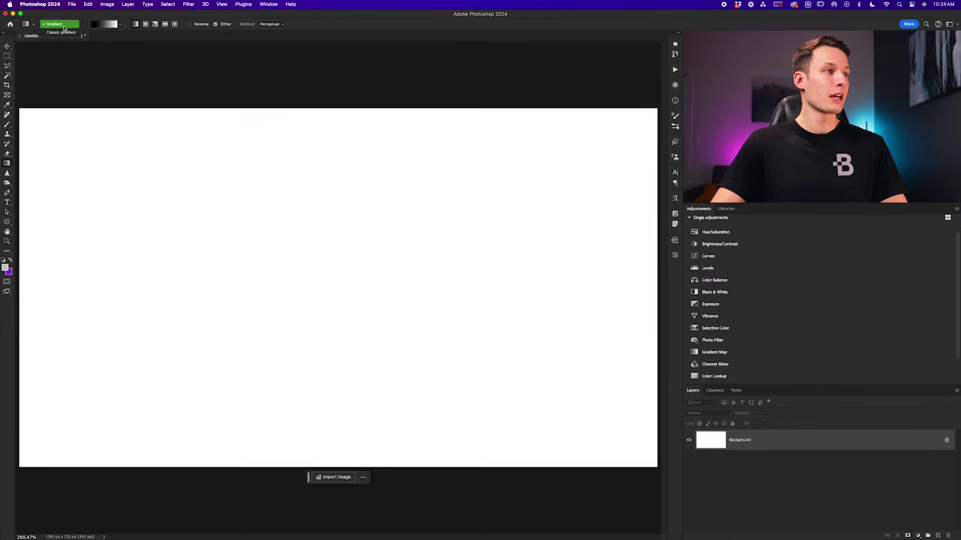
pyautogui.click(63, 25)
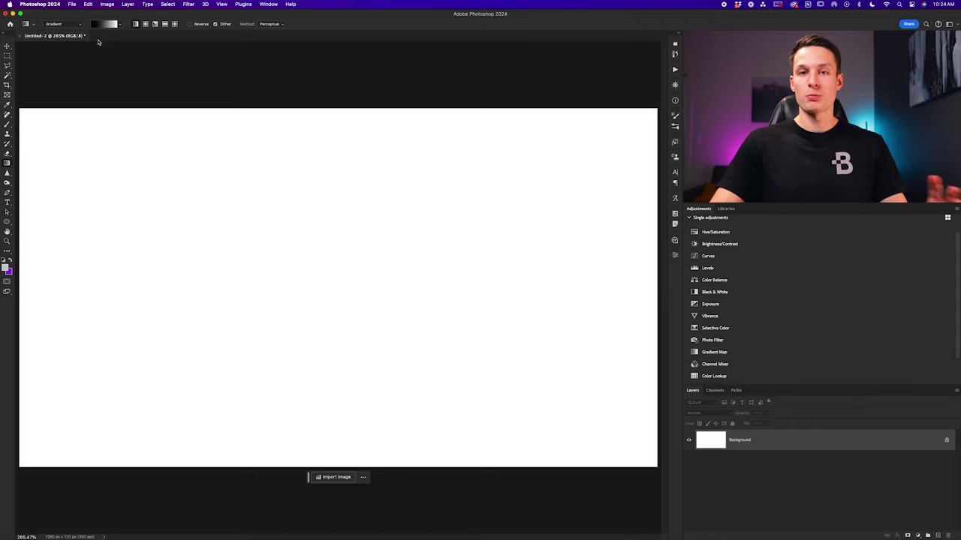
# - Drag a black-to-white linear gradient across the canvas, extend its end slightly, and commit it
pyautogui.moveTo(124, 289); pyautogui.dragTo(532, 293)
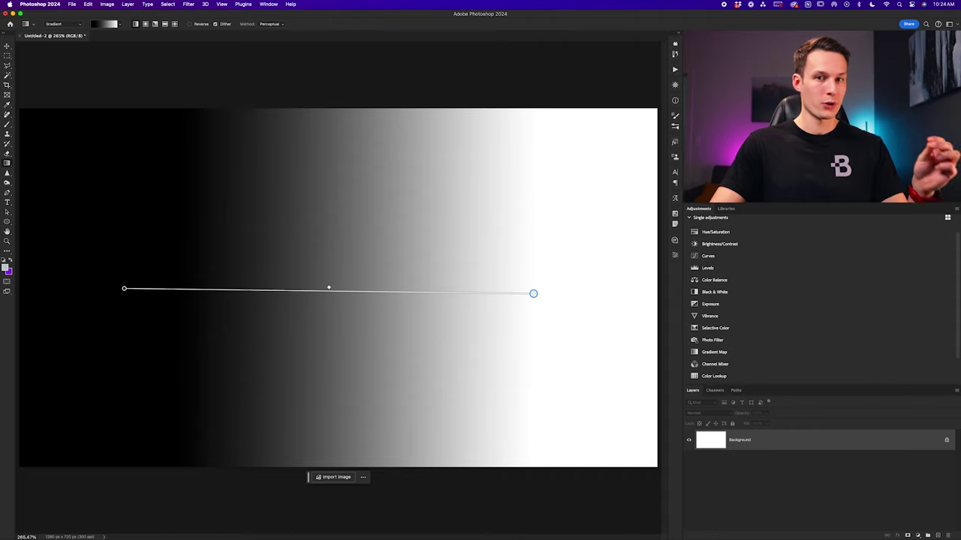
pyautogui.moveTo(533, 294)
pyautogui.mouseDown()
pyautogui.moveTo(508, 293)
pyautogui.moveTo(552, 294)
pyautogui.mouseUp()
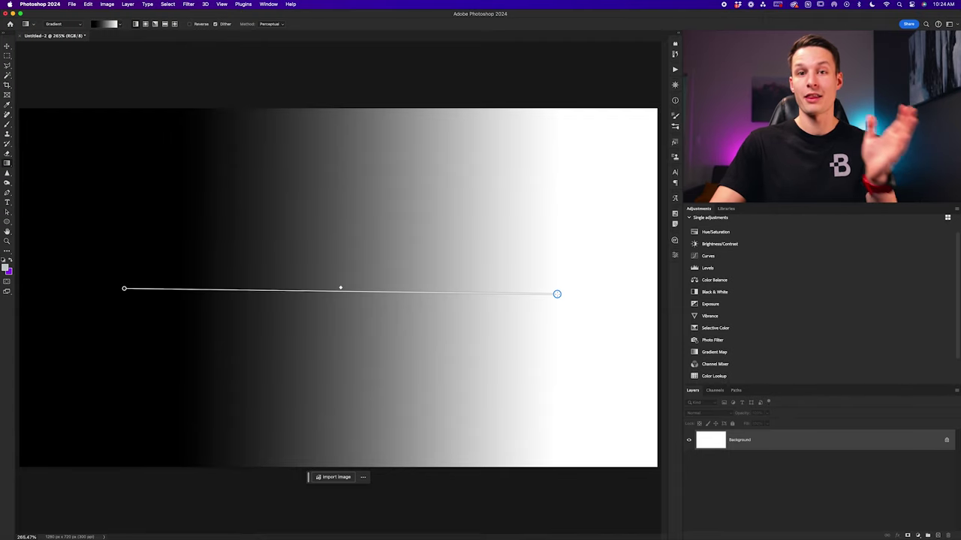
pyautogui.click(556, 294)
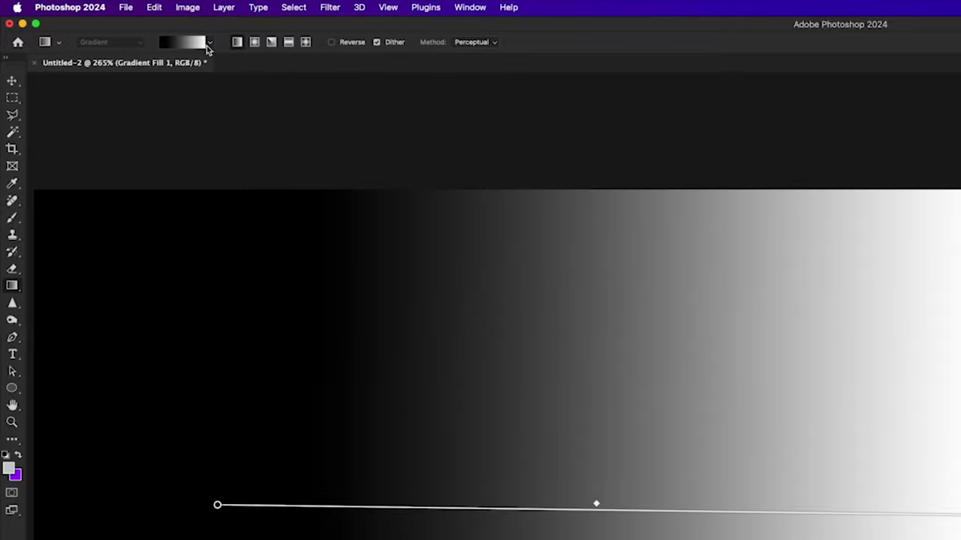
# - Apply a blue-to-teal swatch from the Blues folder of the gradient presets
pyautogui.click(209, 45)
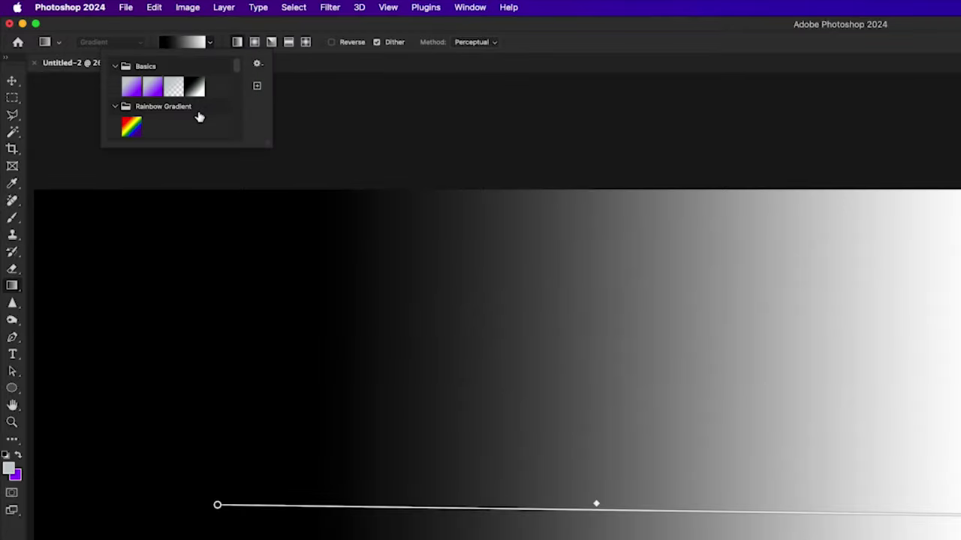
pyautogui.scroll(-5, 197, 117)
pyautogui.scroll(-3, 198, 118)
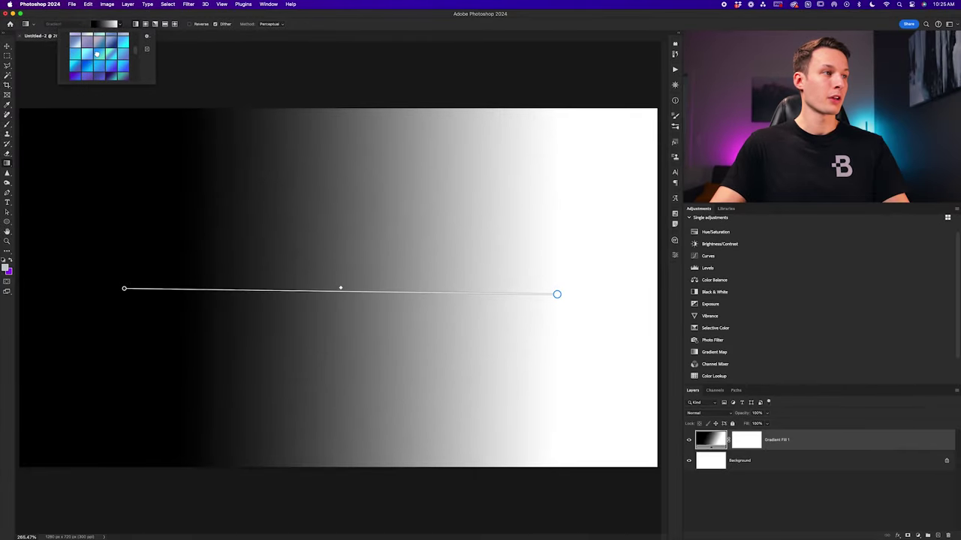
pyautogui.click(97, 57)
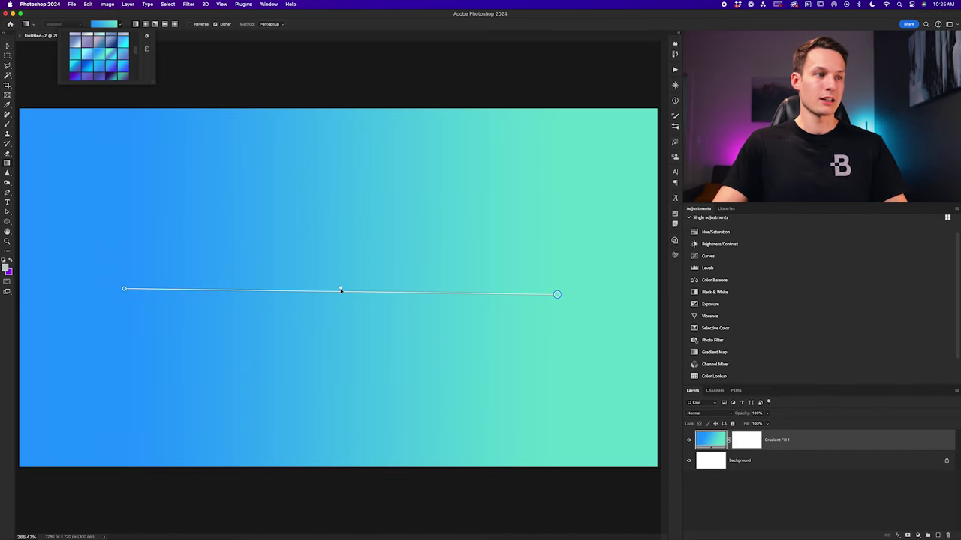
pyautogui.press('Escape')
# - Drag the blend midpoint left, then right, and finally back to the canvas centre
pyautogui.moveTo(370, 291); pyautogui.dragTo(168, 290)
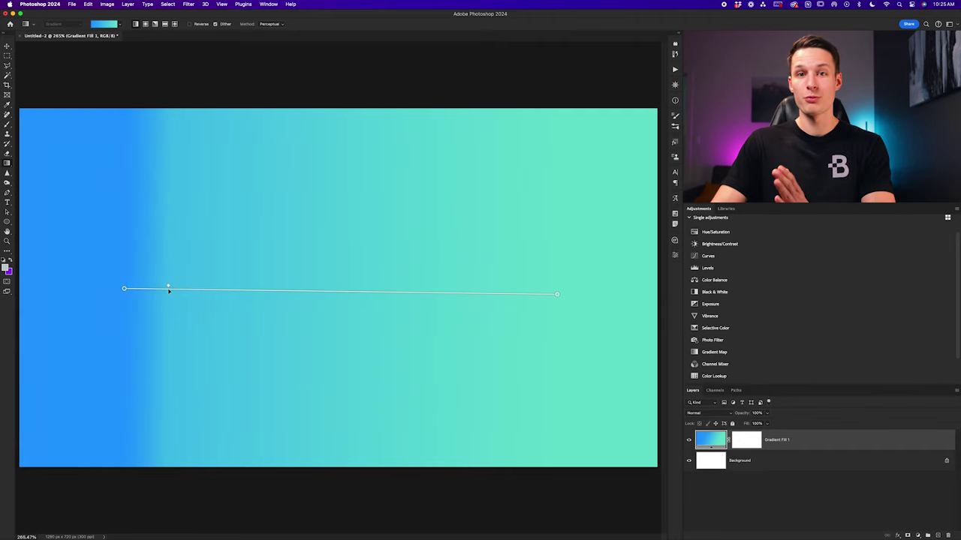
pyautogui.moveTo(169, 290); pyautogui.dragTo(540, 319)
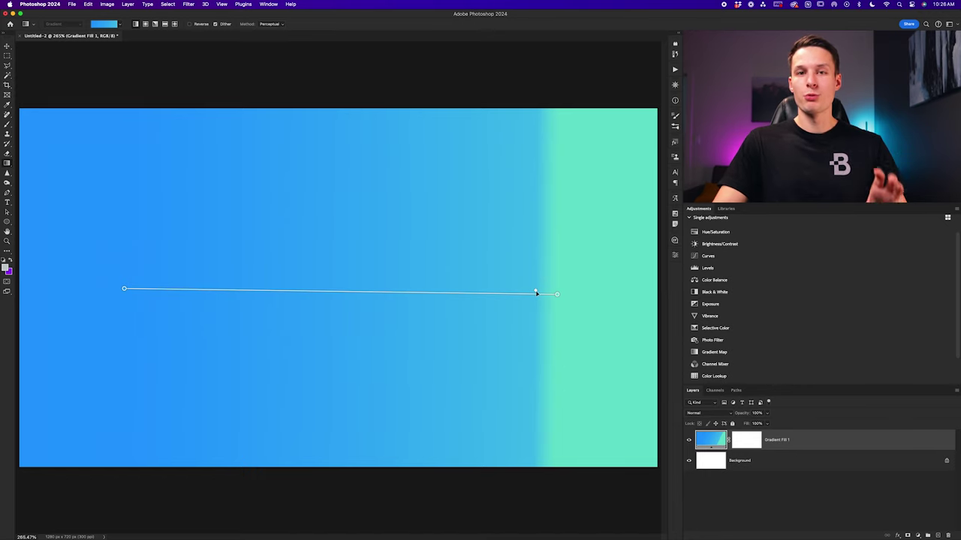
pyautogui.moveTo(536, 292); pyautogui.dragTo(332, 298)
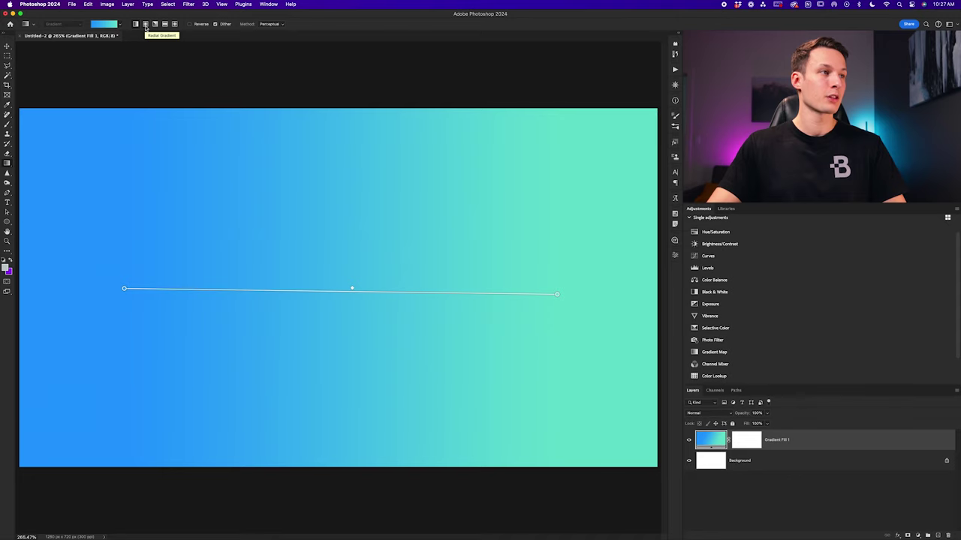
# - Cycle through radial, angle, reflected, diamond and linear shapes, settle on radial, then deselect the layer
pyautogui.click(146, 25)
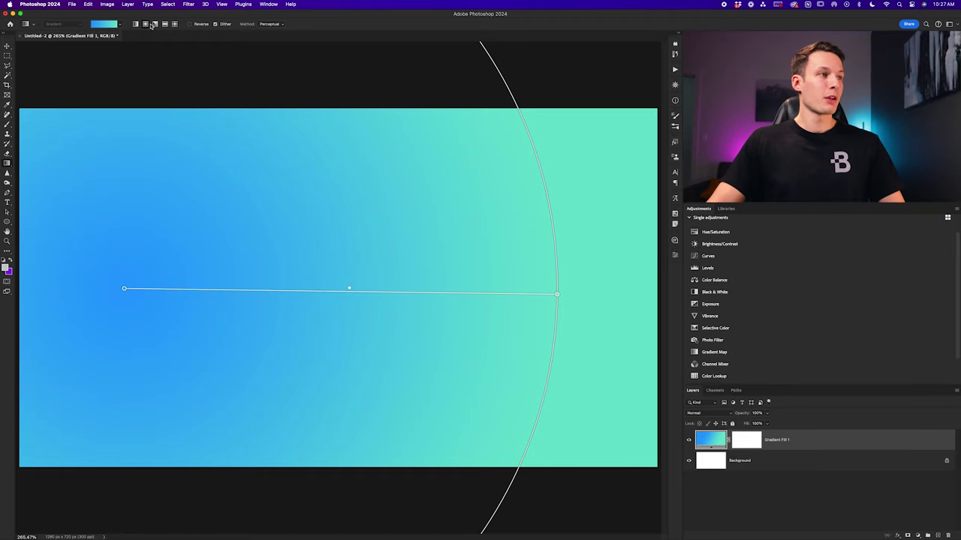
pyautogui.click(155, 24)
pyautogui.click(165, 24)
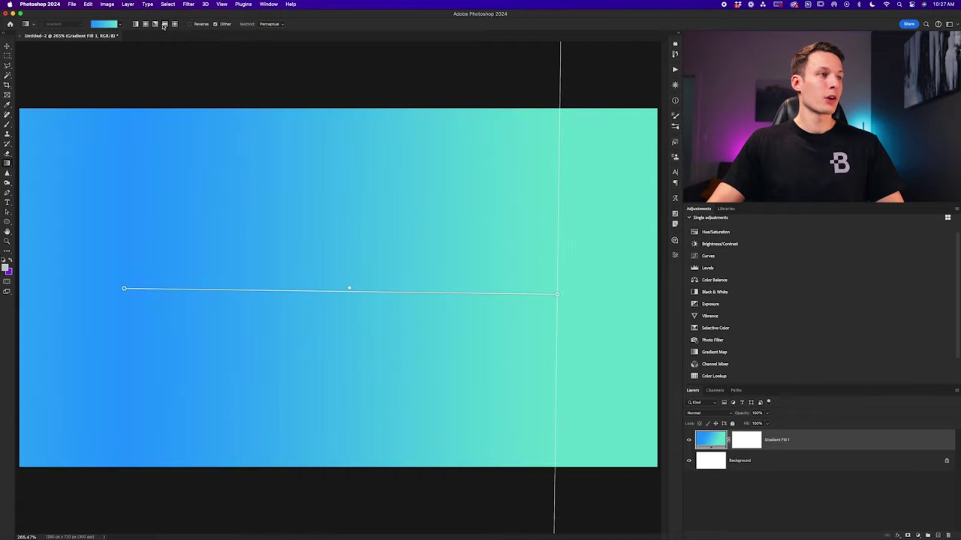
pyautogui.click(174, 24)
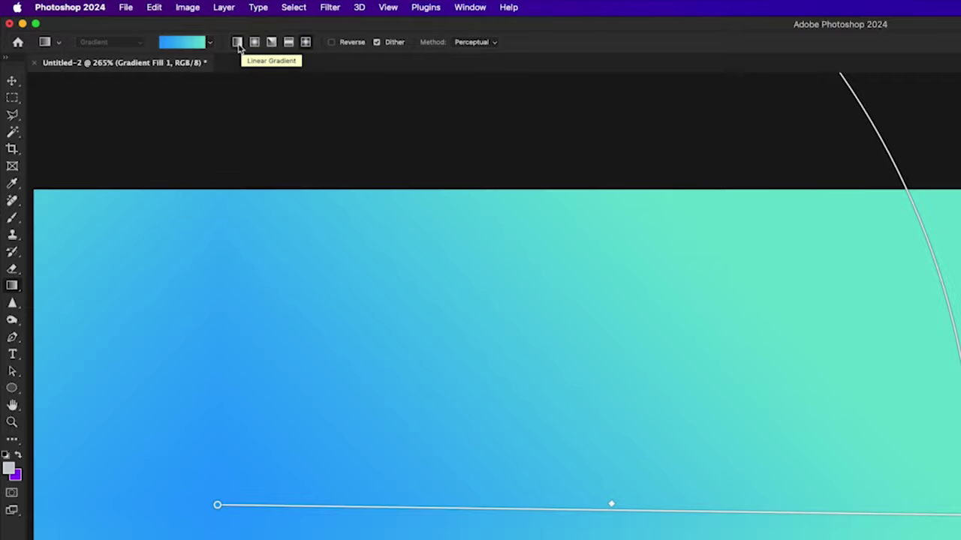
pyautogui.click(135, 24)
pyautogui.click(254, 43)
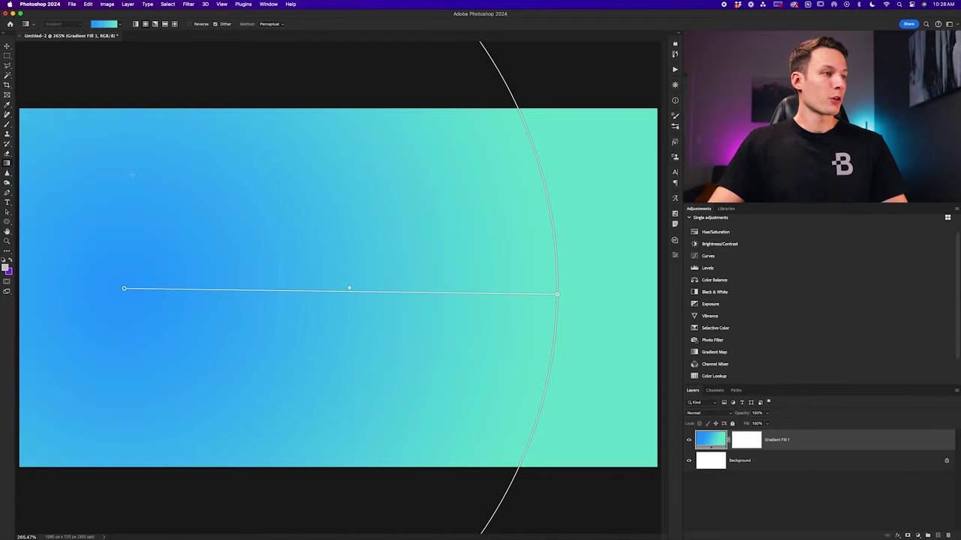
pyautogui.click(818, 508)
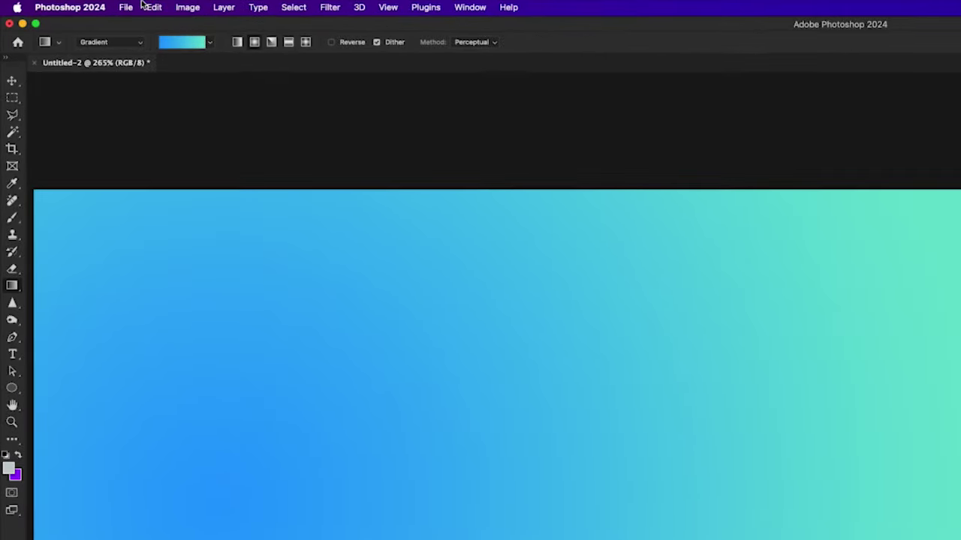
# - Use Classic mode with the black-white preset, hide Gradient Fill 1, and create Layer 1
pyautogui.click(113, 42)
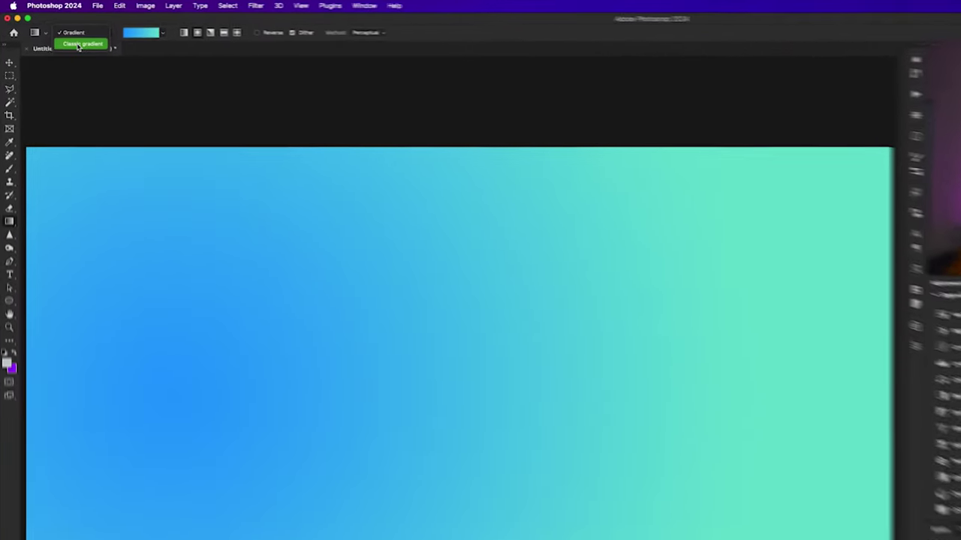
pyautogui.click(57, 34)
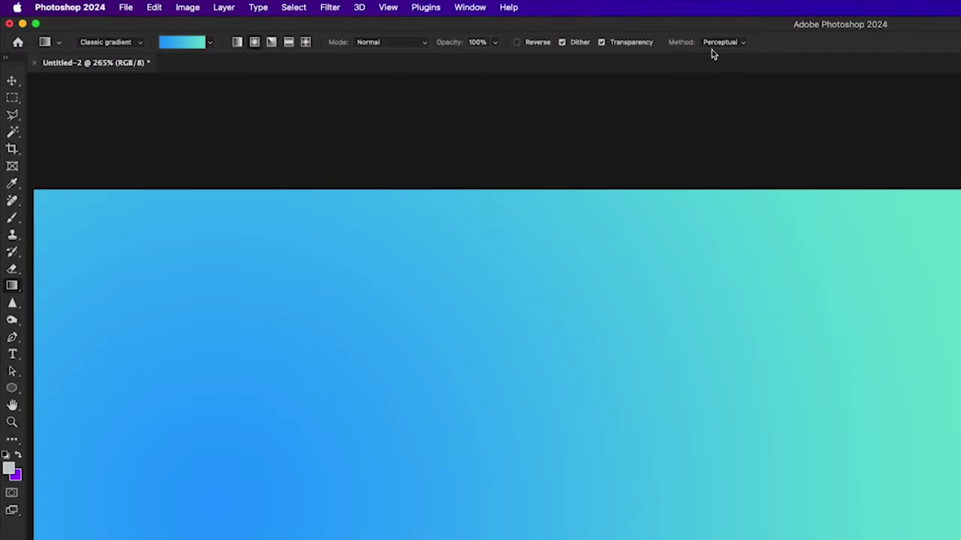
pyautogui.click(210, 43)
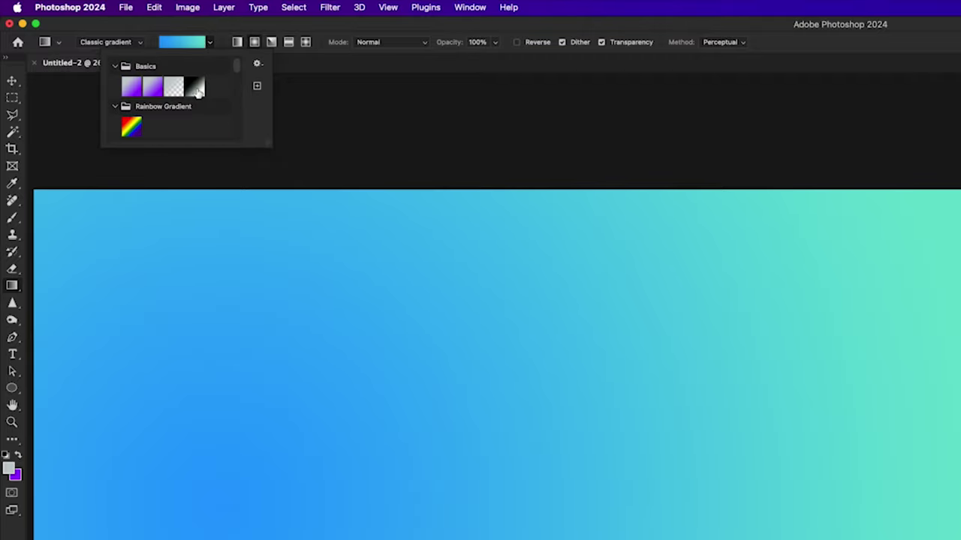
pyautogui.click(197, 90)
pyautogui.click(209, 47)
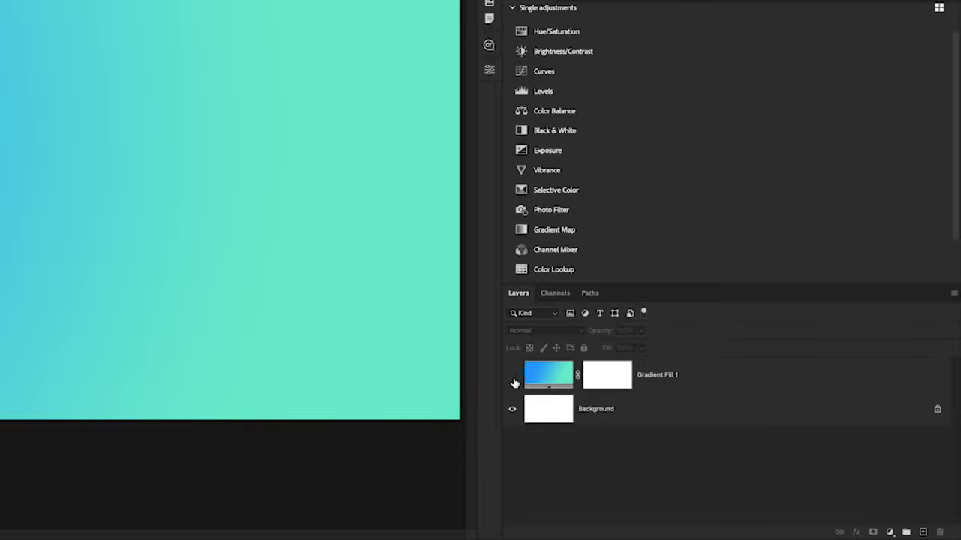
pyautogui.click(514, 382)
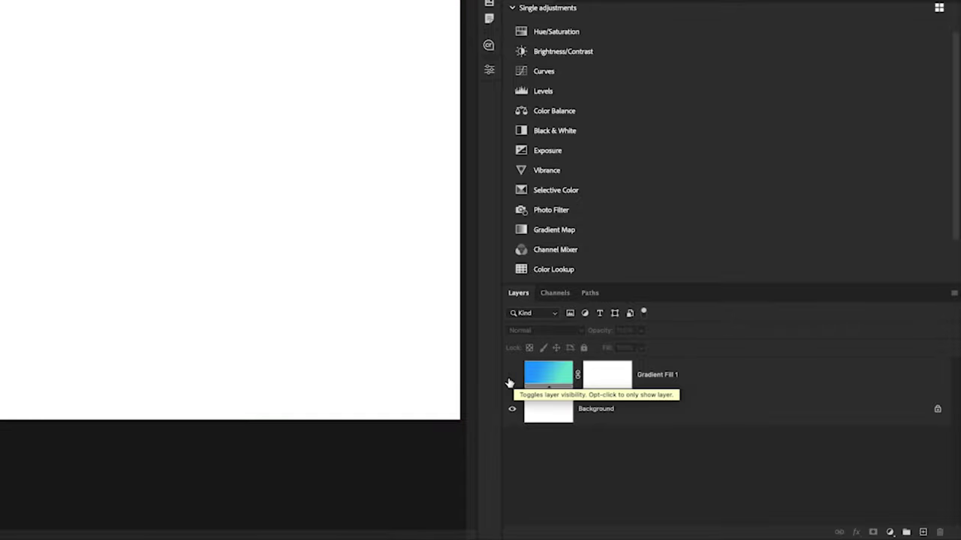
pyautogui.click(924, 532)
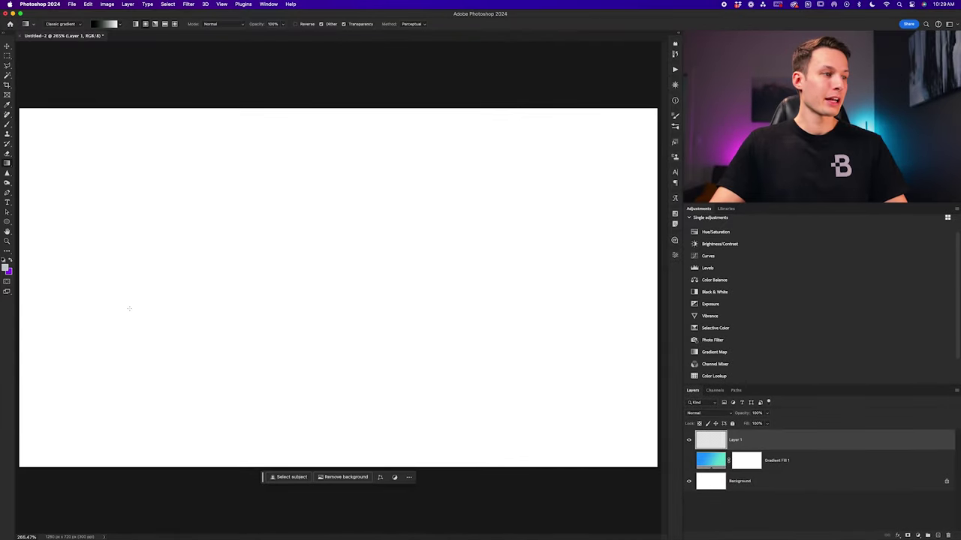
# - Drag a dark-to-white gradient from left to upper right on Layer 1, then choose Reflected style
pyautogui.moveTo(129, 309); pyautogui.dragTo(566, 314)
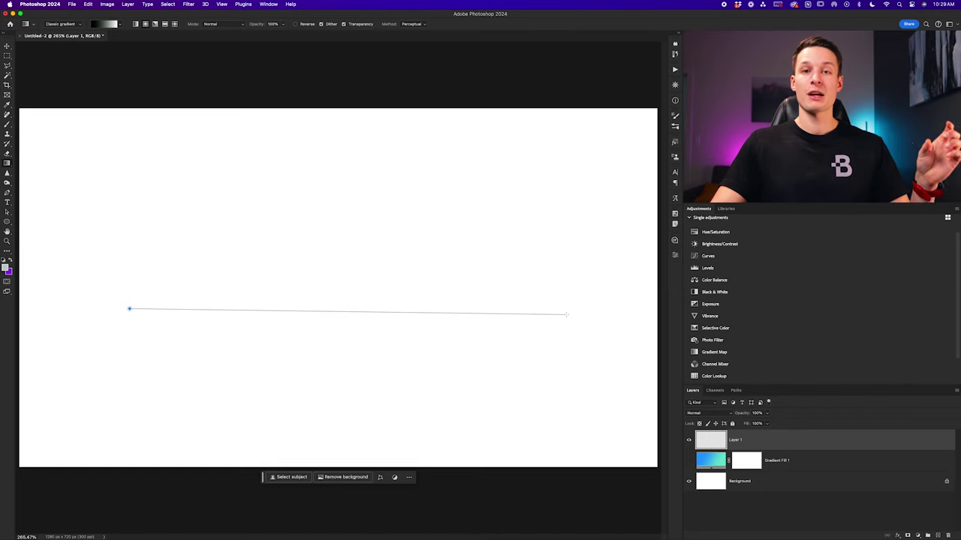
pyautogui.moveTo(567, 314); pyautogui.dragTo(520, 196)
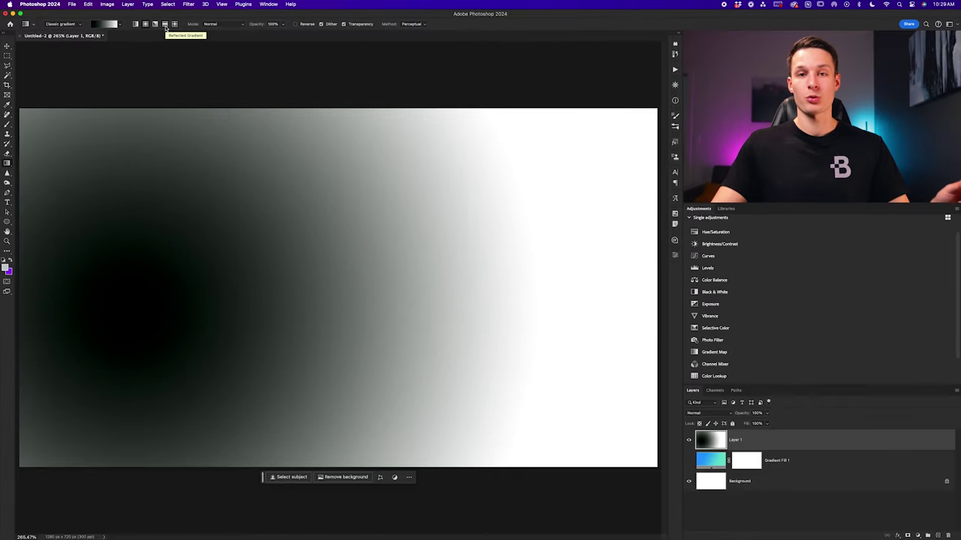
pyautogui.click(153, 28)
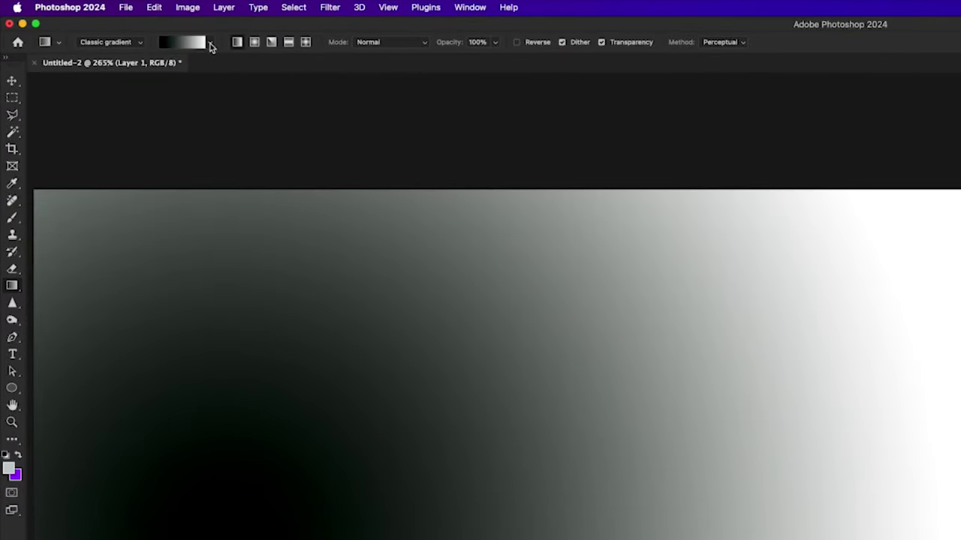
# - Pick a blue-to-teal preset and drag it left to right across Layer 1
pyautogui.click(210, 44)
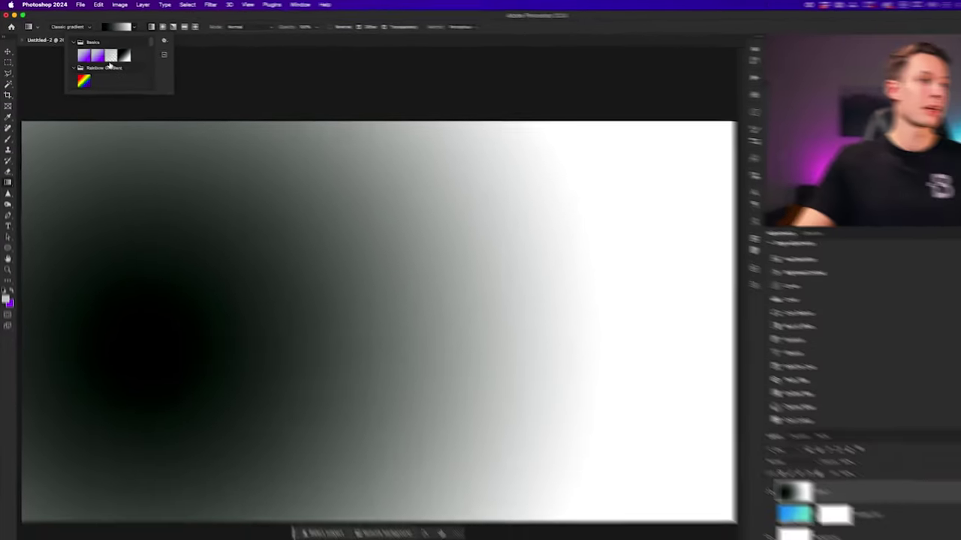
pyautogui.scroll(-5, 170, 109)
pyautogui.click(170, 109)
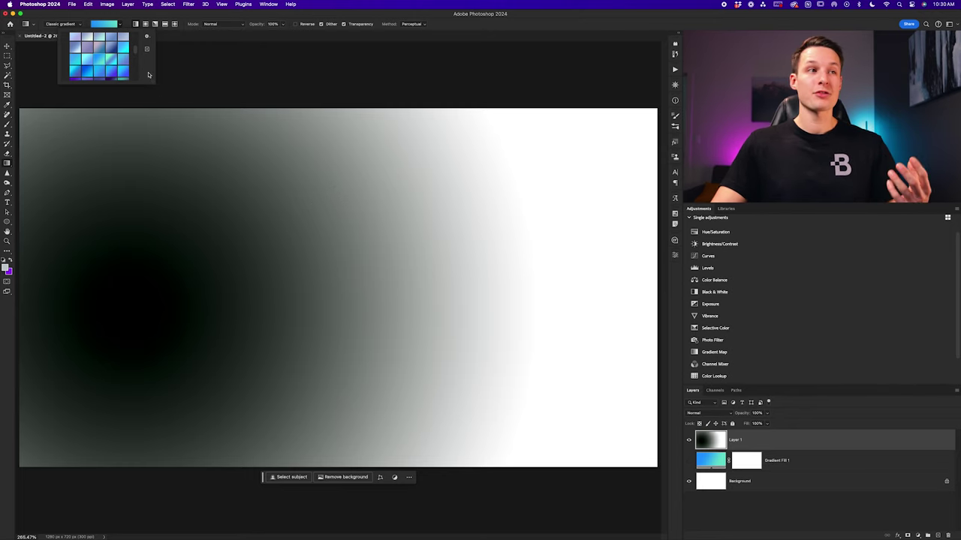
pyautogui.click(246, 78)
pyautogui.moveTo(217, 252); pyautogui.dragTo(507, 256)
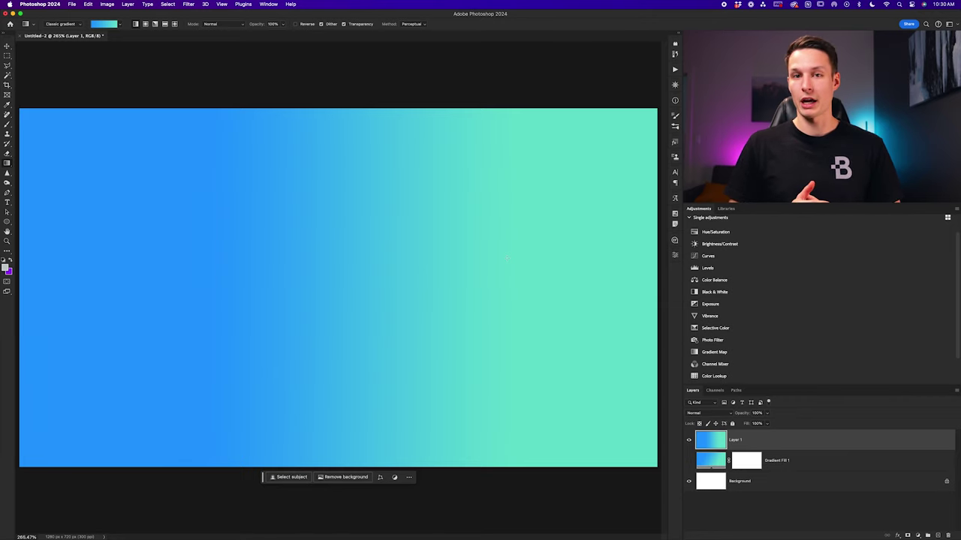
pyautogui.click(70, 25)
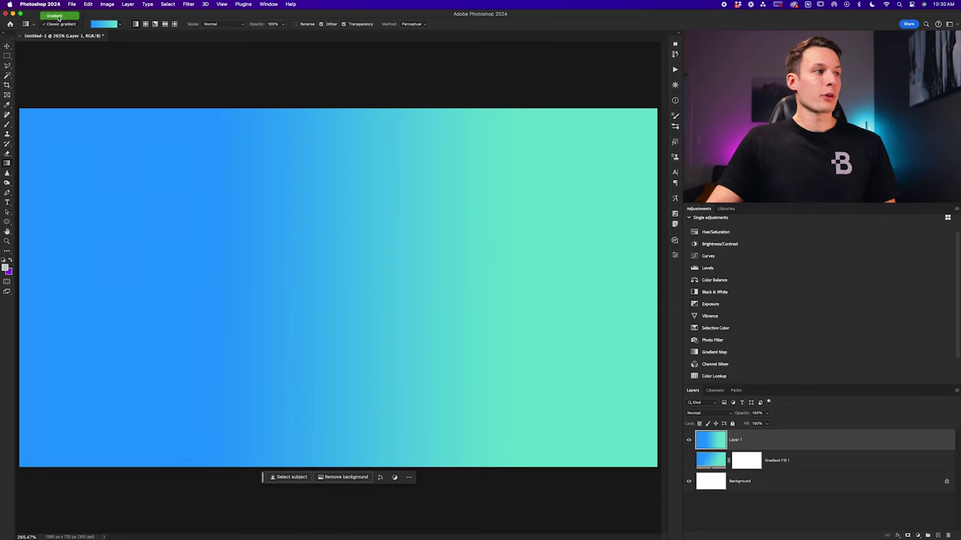
# - Switch from Classic to live Gradient mode, then browse the presets without changing them
pyautogui.click(59, 16)
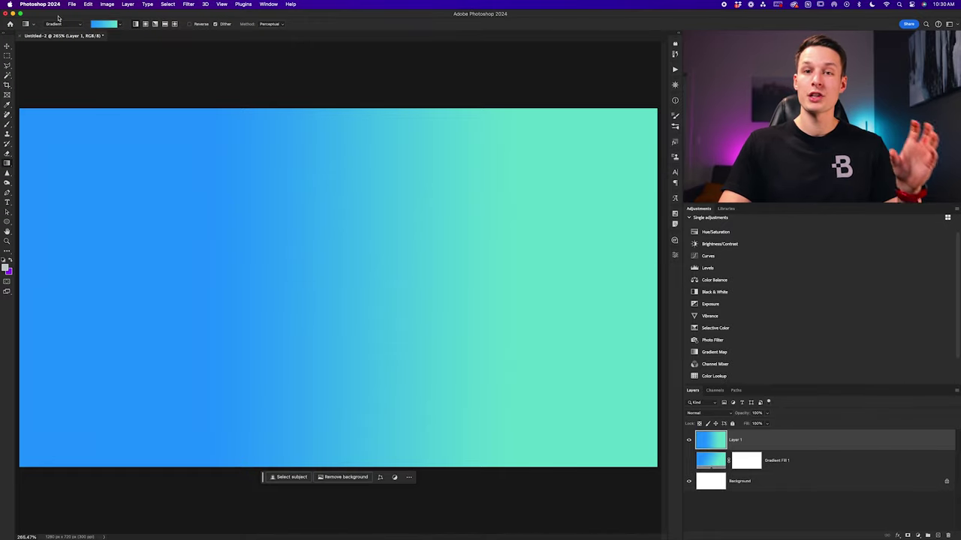
pyautogui.click(58, 24)
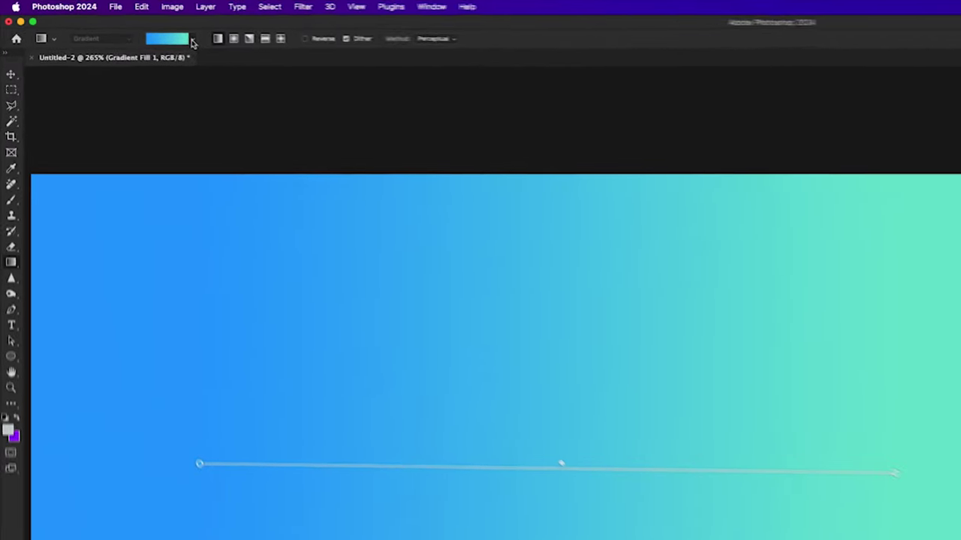
pyautogui.click(192, 40)
pyautogui.scroll(5, 187, 95)
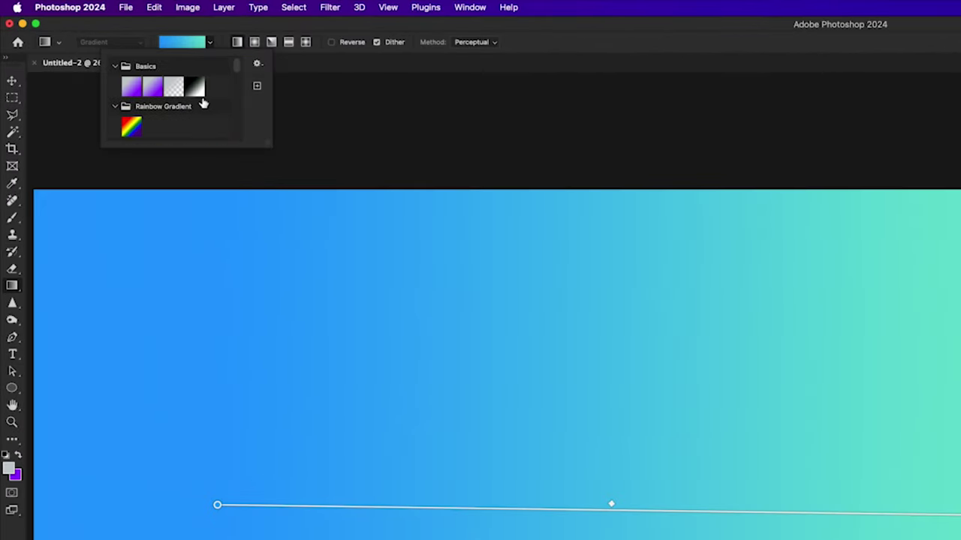
pyautogui.scroll(-5, 203, 104)
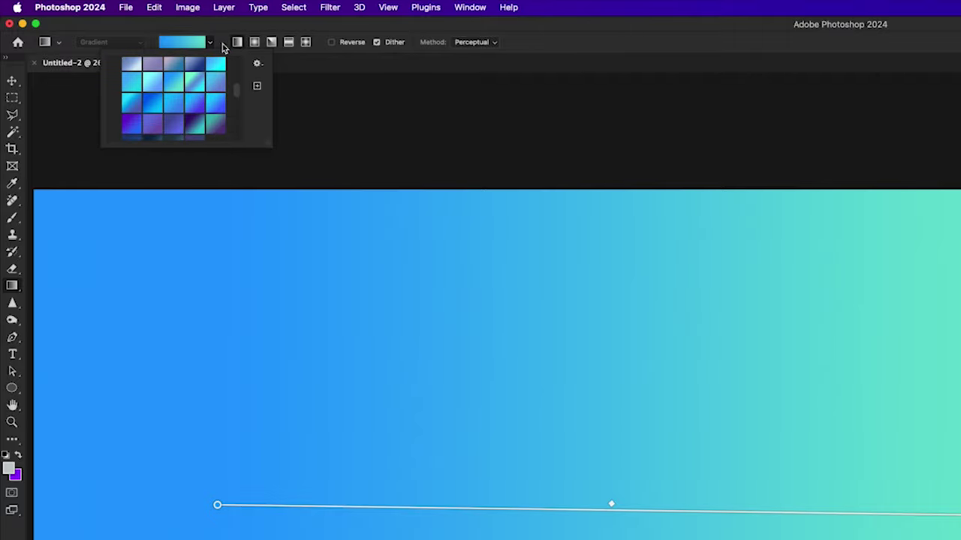
pyautogui.click(211, 44)
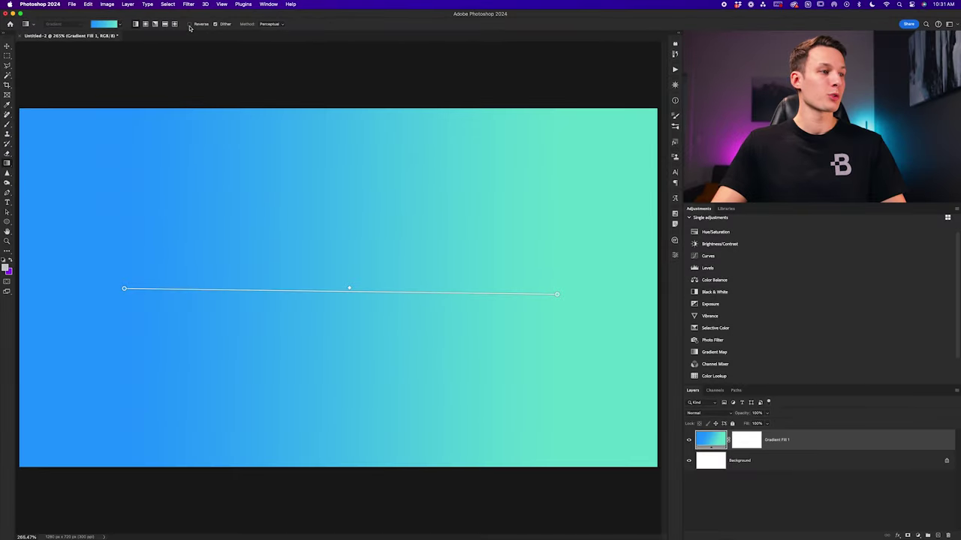
pyautogui.click(331, 43)
pyautogui.click(189, 25)
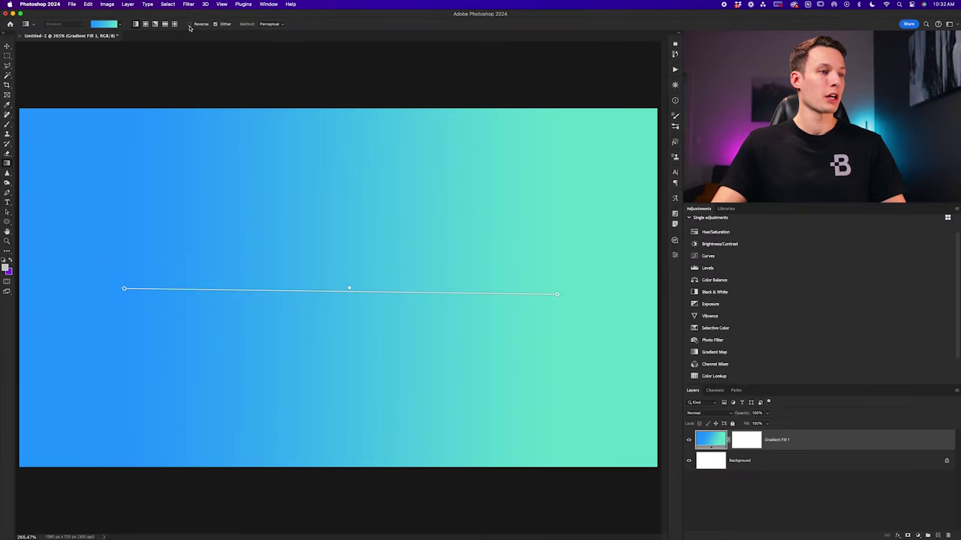
pyautogui.click(190, 25)
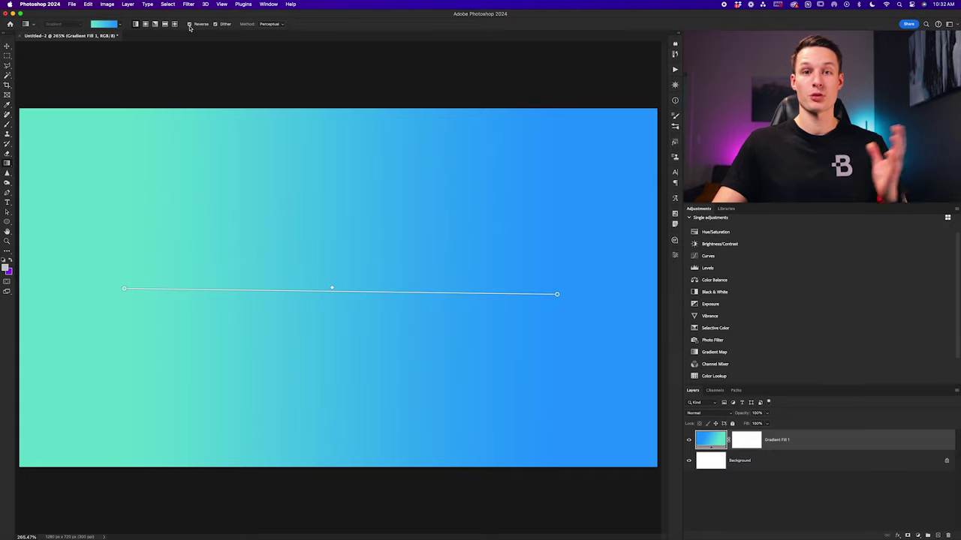
pyautogui.click(190, 25)
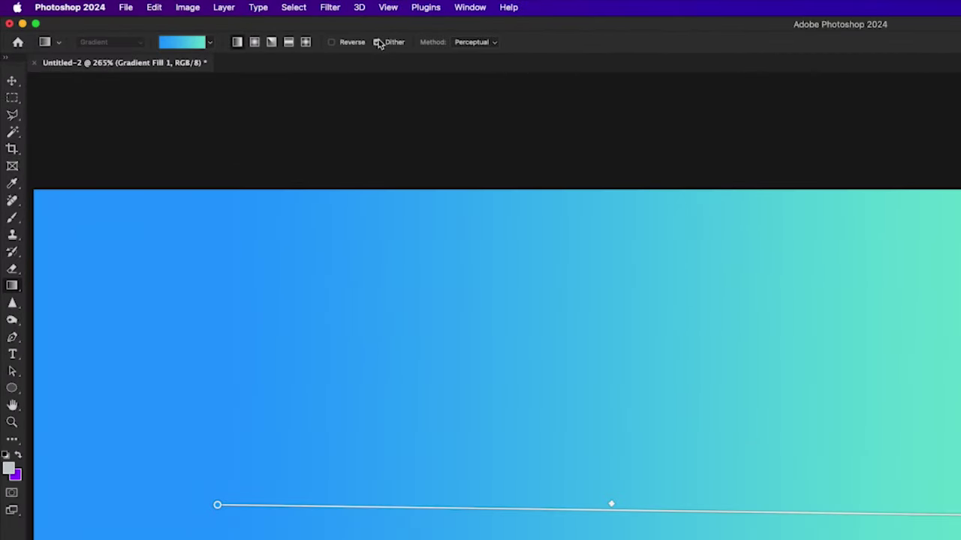
pyautogui.click(465, 42)
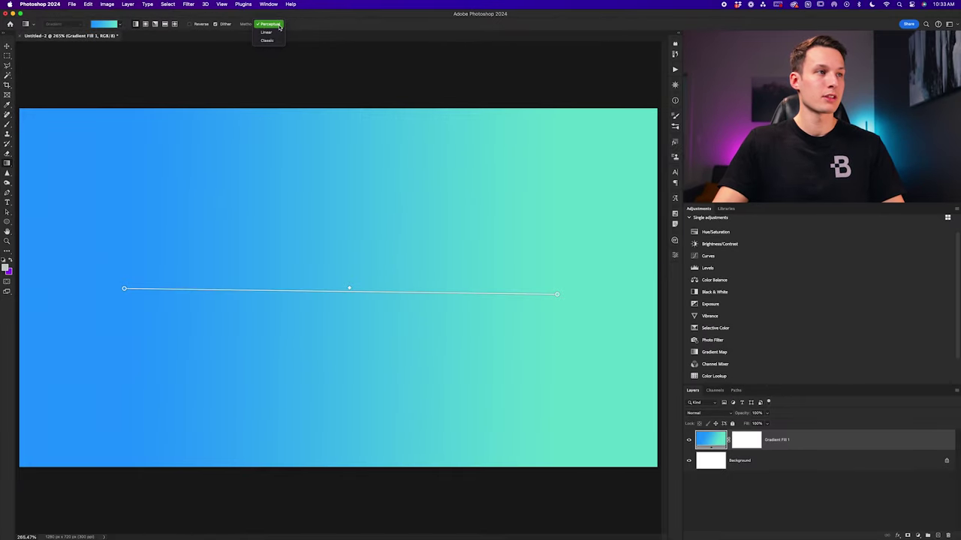
pyautogui.click(277, 25)
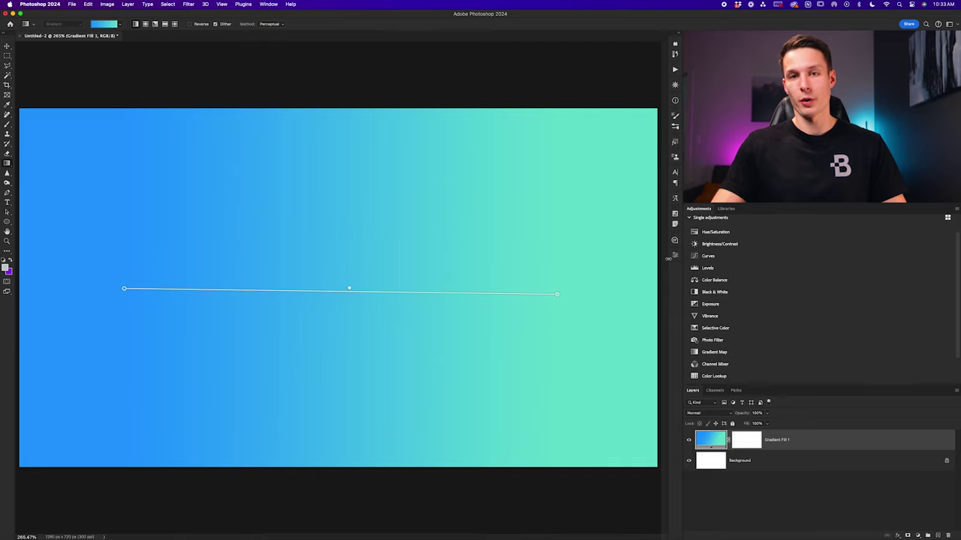
pyautogui.click(674, 256)
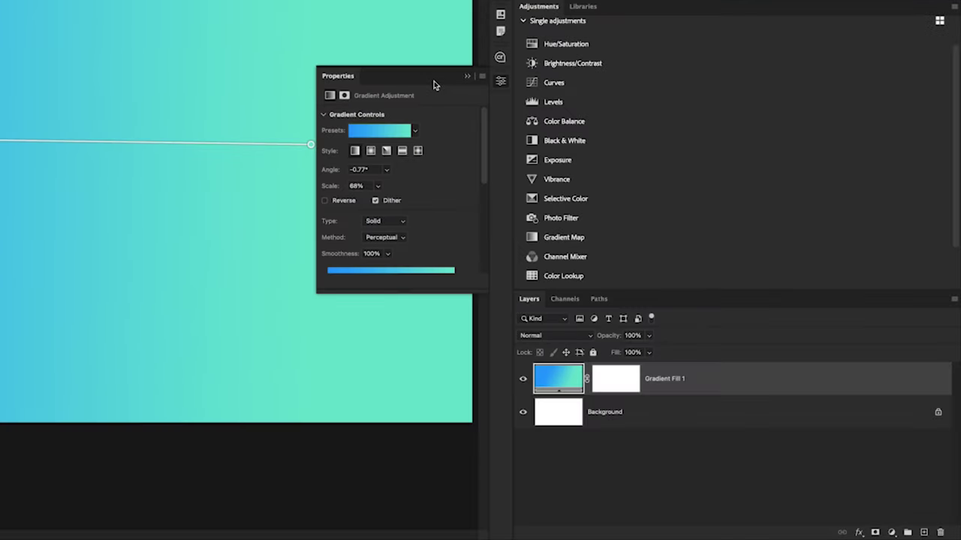
# - Open Gradient Fill 1's settings, showing linear style, -0.77° angle and 68% scale
pyautogui.scroll(-5, 429, 157)
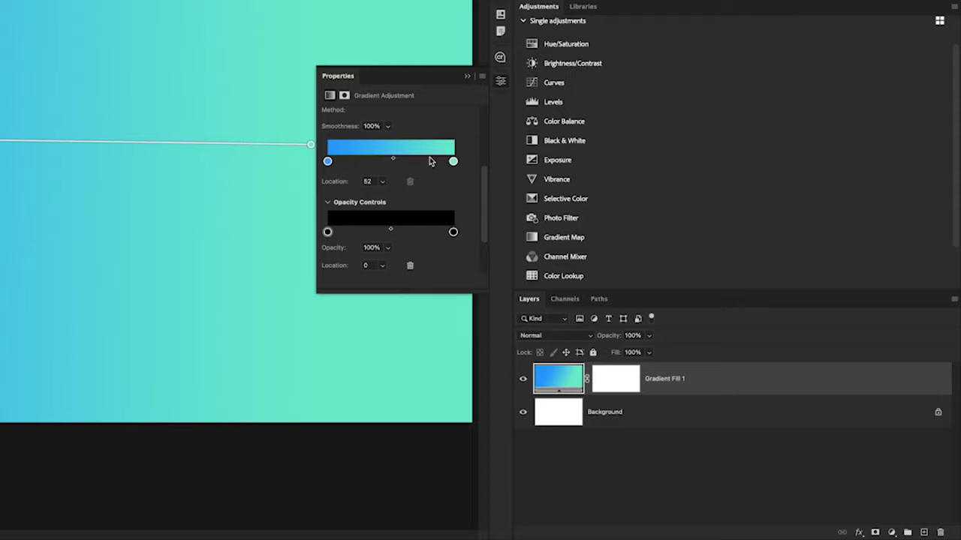
pyautogui.scroll(3, 429, 157)
pyautogui.scroll(2, 431, 160)
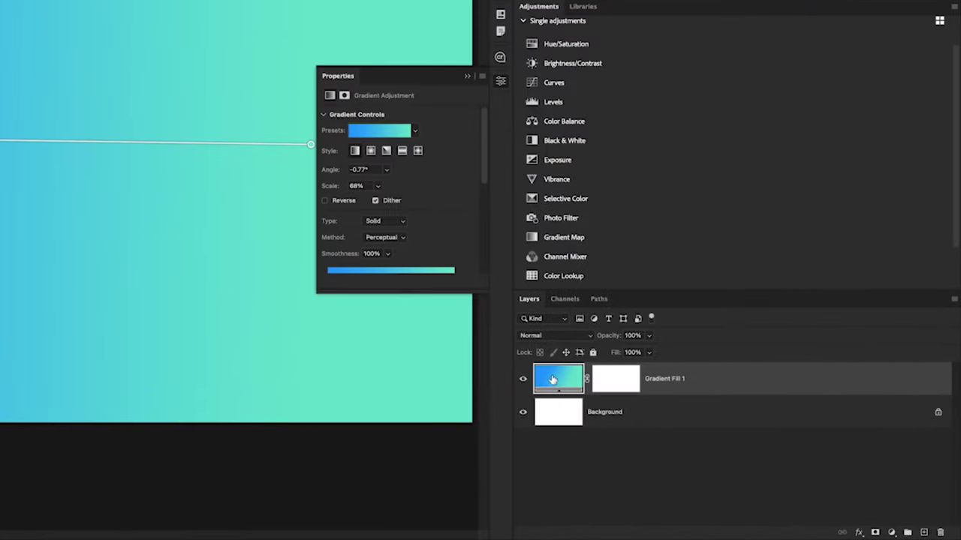
pyautogui.doubleClick(557, 379)
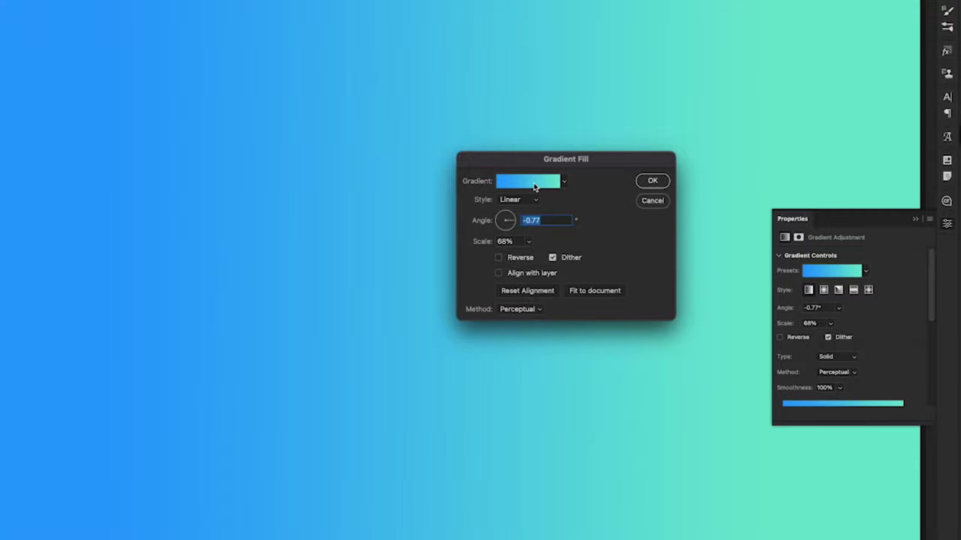
pyautogui.click(529, 182)
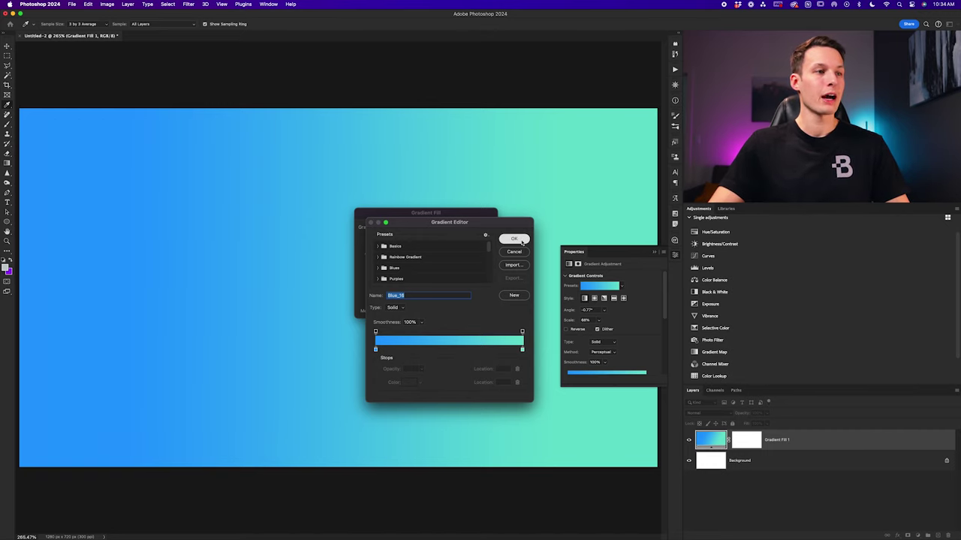
pyautogui.click(514, 238)
pyautogui.click(481, 228)
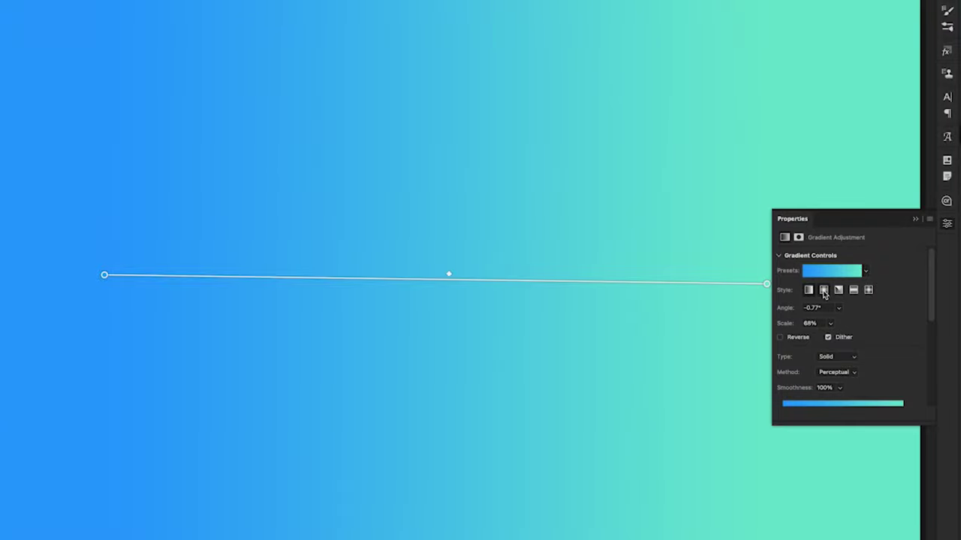
# - Preview the Radial and Angle styles, then keep the gradient Linear without changing presets
pyautogui.click(823, 291)
pyautogui.click(839, 291)
pyautogui.click(809, 291)
pyautogui.click(865, 271)
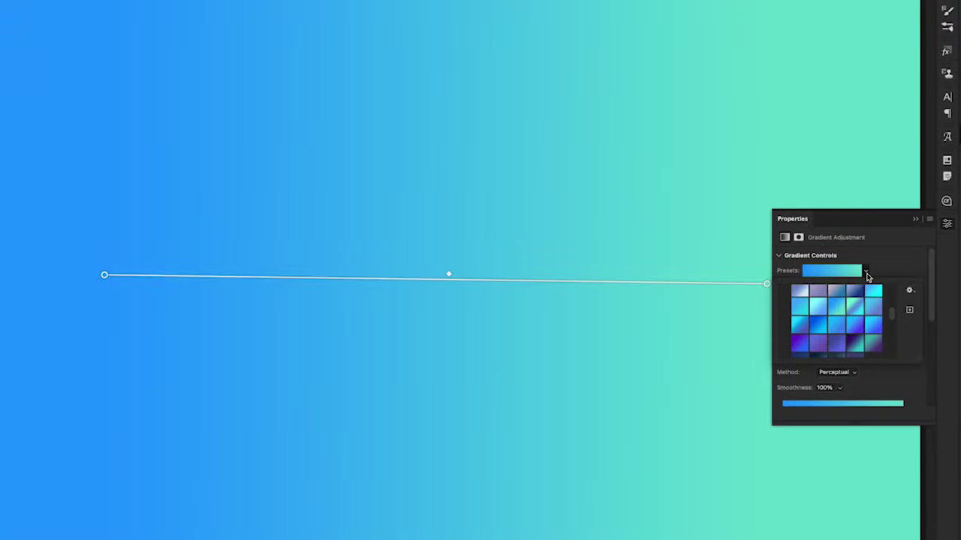
pyautogui.click(865, 272)
# - Tilt the gradient angle to -0.97° and reduce its scale to about 45%
pyautogui.scroll(-3, 797, 301)
pyautogui.moveTo(799, 299); pyautogui.dragTo(774, 298)
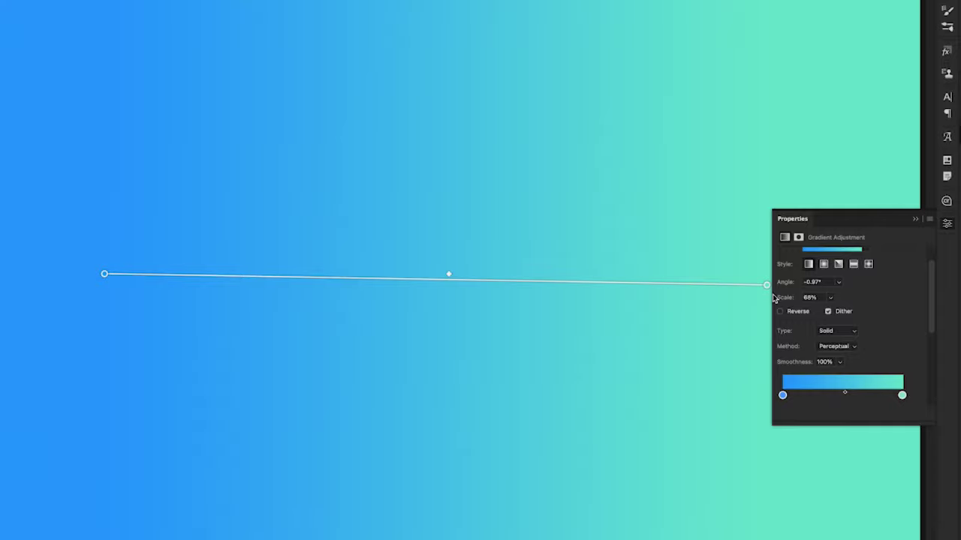
pyautogui.click(830, 299)
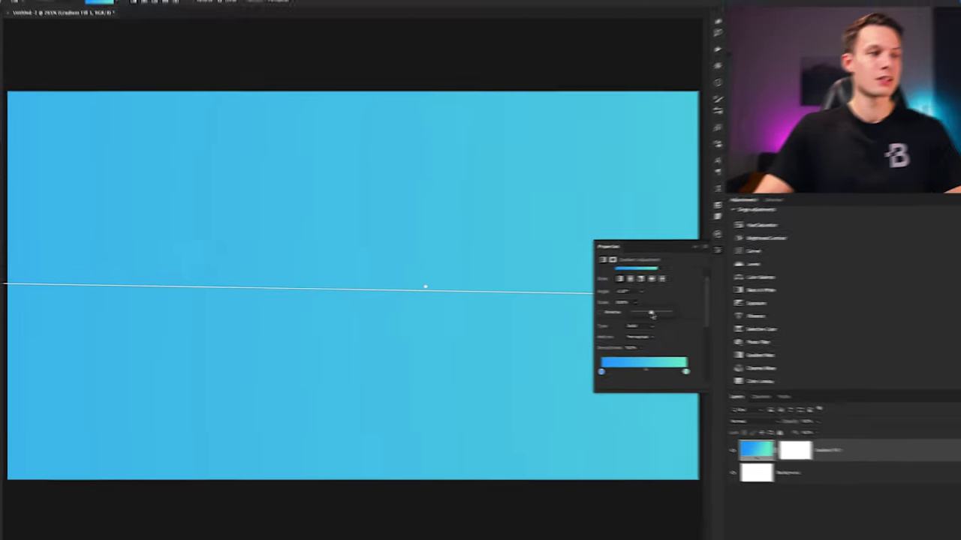
pyautogui.moveTo(830, 313); pyautogui.dragTo(833, 315)
pyautogui.moveTo(600, 314); pyautogui.dragTo(598, 315)
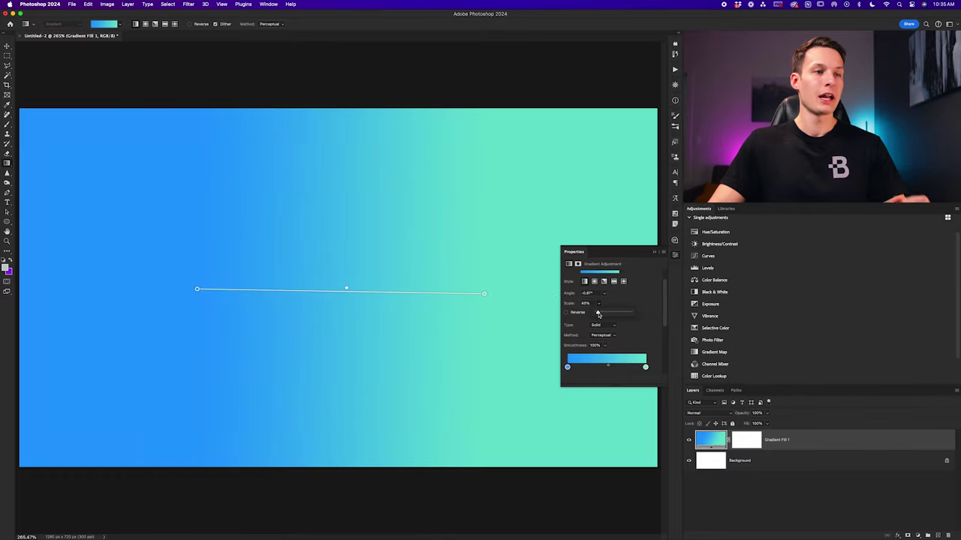
pyautogui.scroll(-3, 598, 315)
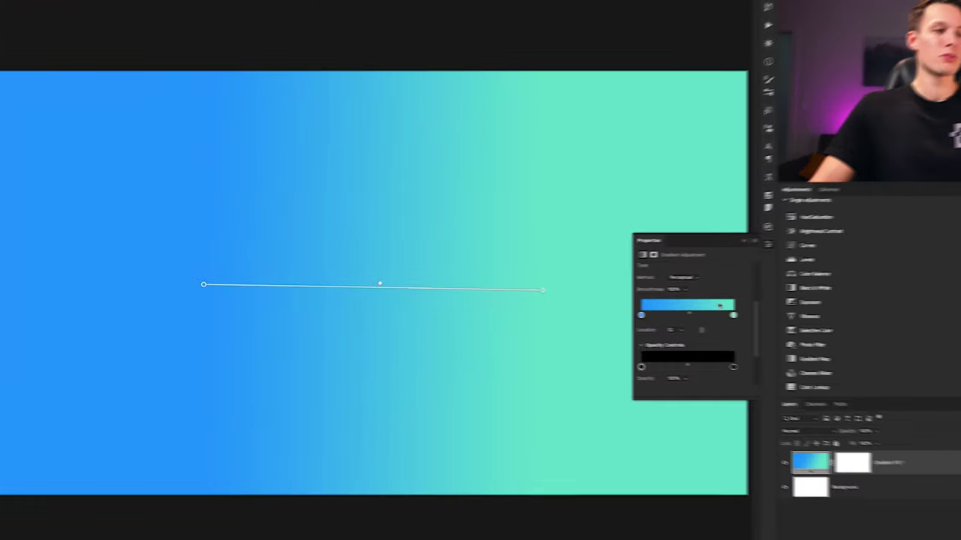
pyautogui.scroll(2, 706, 321)
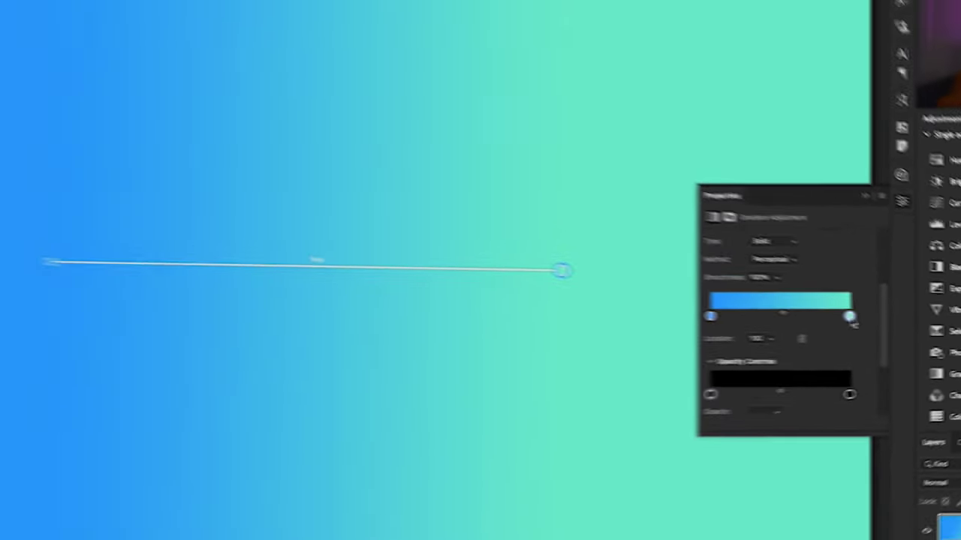
# - Change the gradient's right colour stop to a greener shade
pyautogui.doubleClick(567, 285)
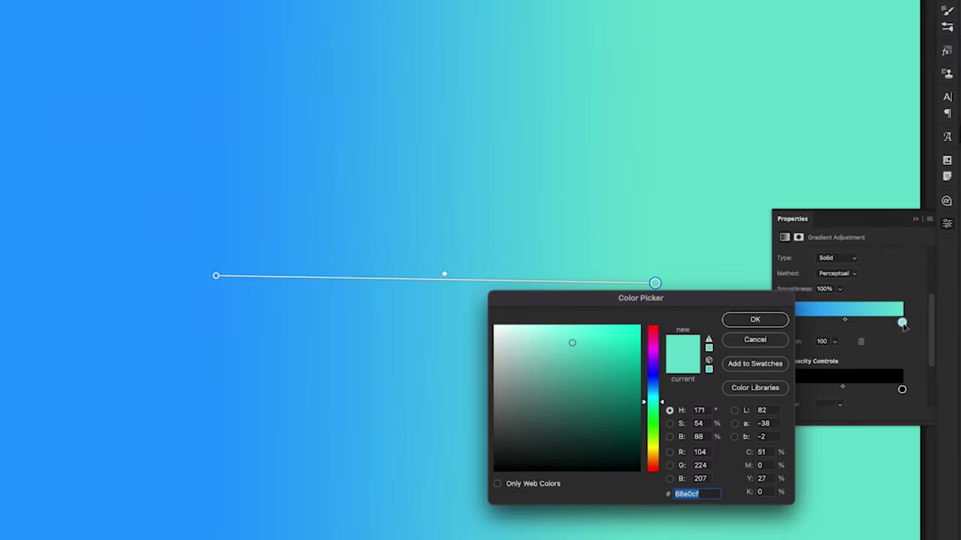
pyautogui.moveTo(639, 408); pyautogui.dragTo(643, 415)
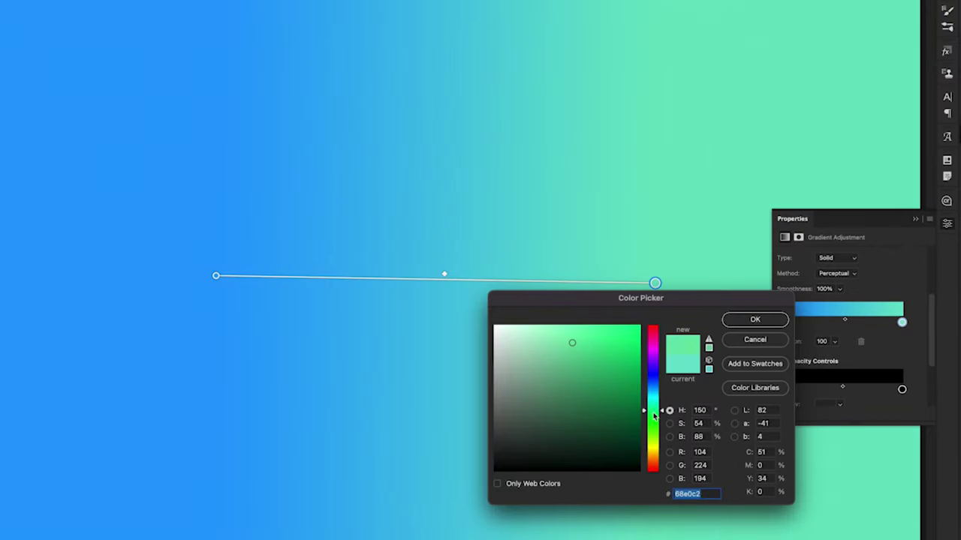
pyautogui.moveTo(591, 380); pyautogui.dragTo(540, 326)
pyautogui.click(755, 321)
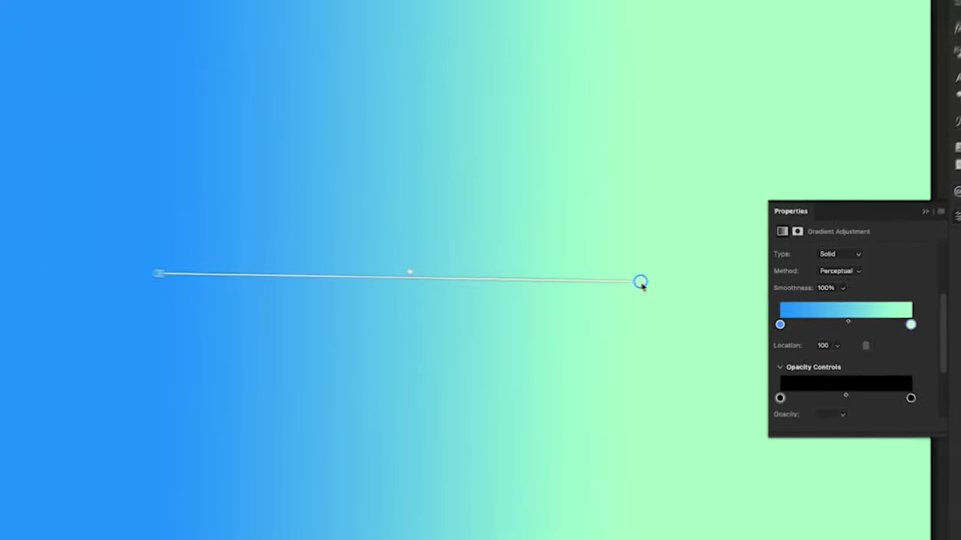
# - Recolour the right stop pale yellow so the fill blends blue to yellow
pyautogui.doubleClick(492, 268)
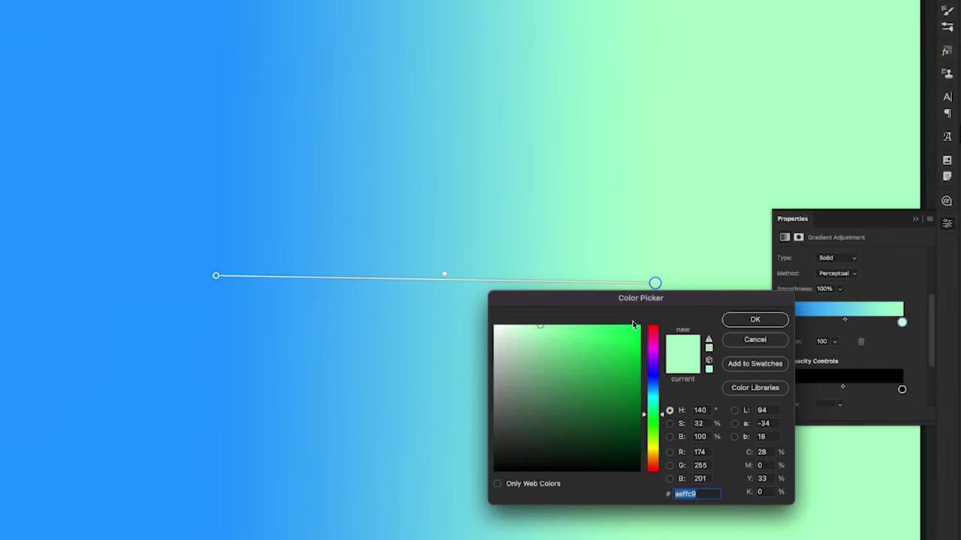
pyautogui.moveTo(652, 429); pyautogui.dragTo(653, 449)
pyautogui.moveTo(559, 355); pyautogui.dragTo(545, 323)
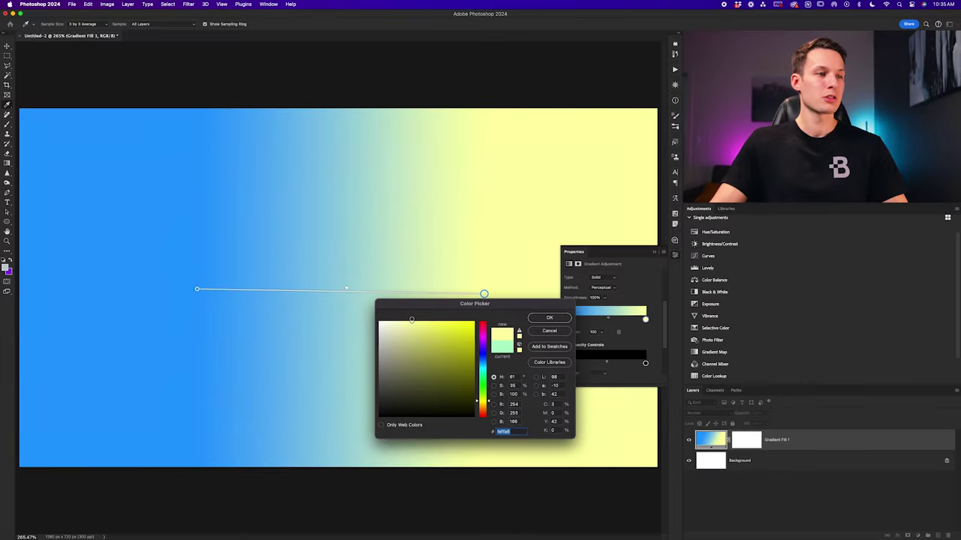
pyautogui.click(550, 318)
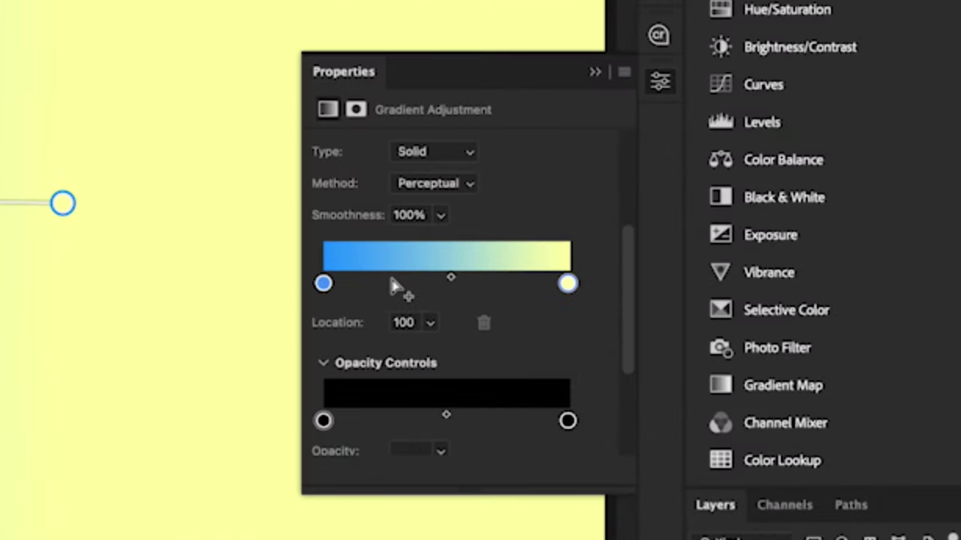
# - Add a soft pink colour stop at location 53 and shift the blue-to-pink midpoint left
pyautogui.click(411, 285)
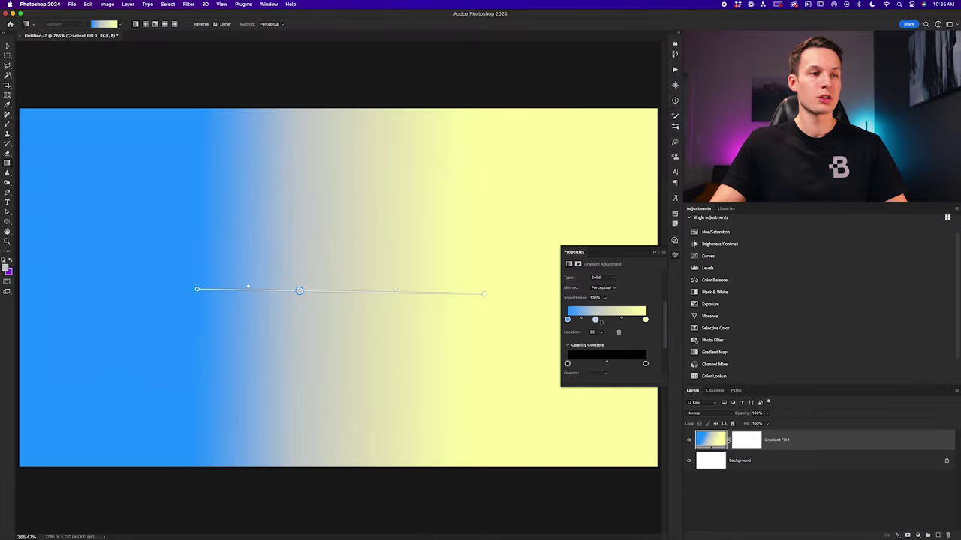
pyautogui.moveTo(601, 322); pyautogui.dragTo(609, 321)
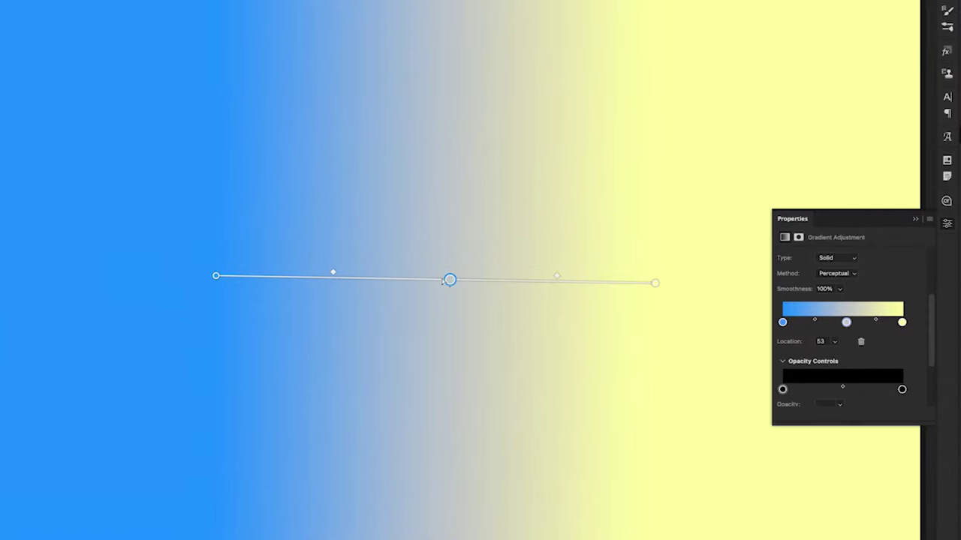
pyautogui.doubleClick(449, 280)
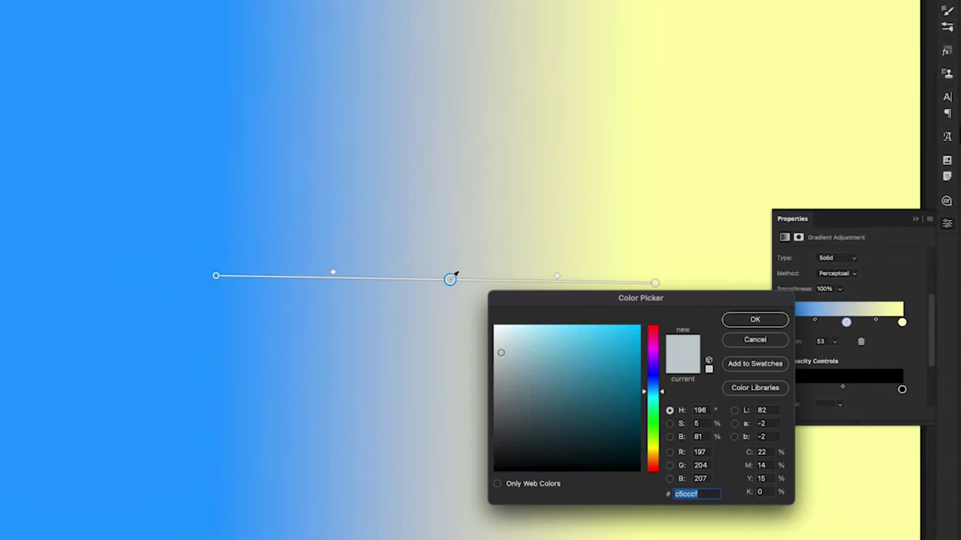
pyautogui.moveTo(647, 434); pyautogui.dragTo(650, 468)
pyautogui.moveTo(574, 368); pyautogui.dragTo(578, 354)
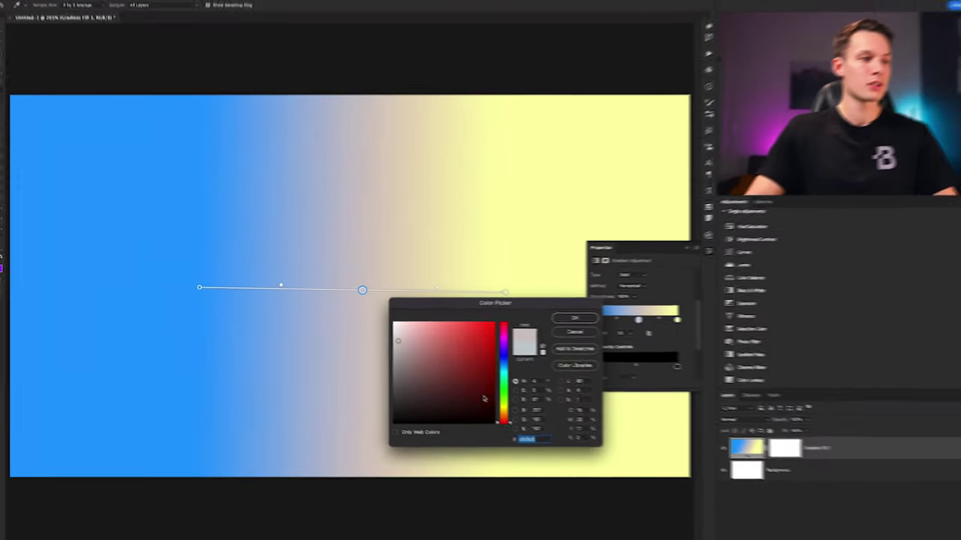
pyautogui.moveTo(434, 340); pyautogui.dragTo(423, 329)
pyautogui.click(558, 318)
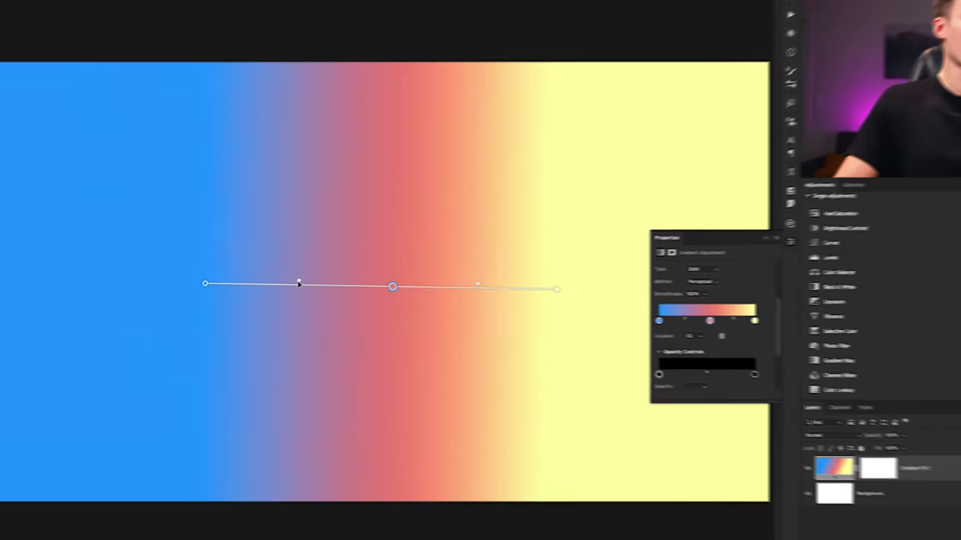
pyautogui.moveTo(334, 271); pyautogui.dragTo(309, 273)
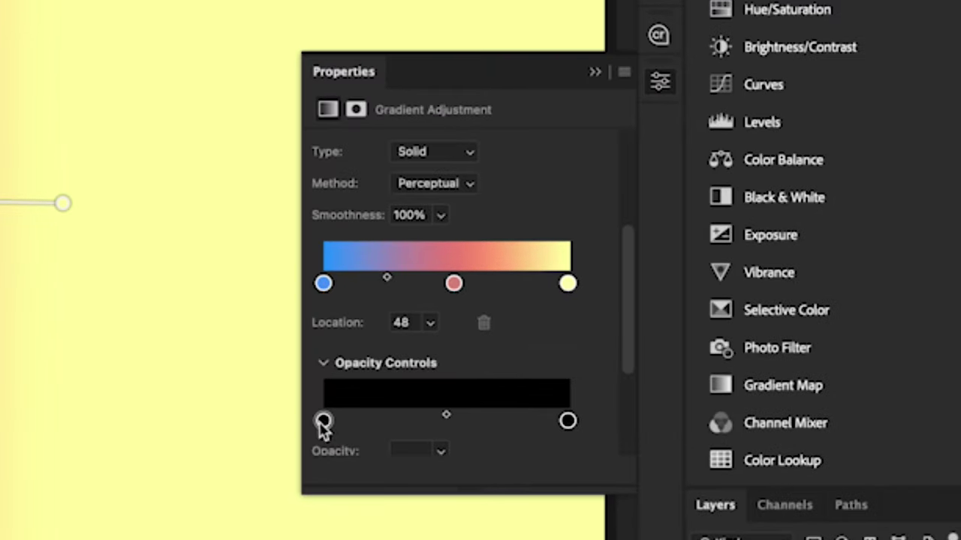
# - Lower the left (blue) opacity stop to about 85%
pyautogui.click(323, 421)
pyautogui.scroll(-4, 393, 388)
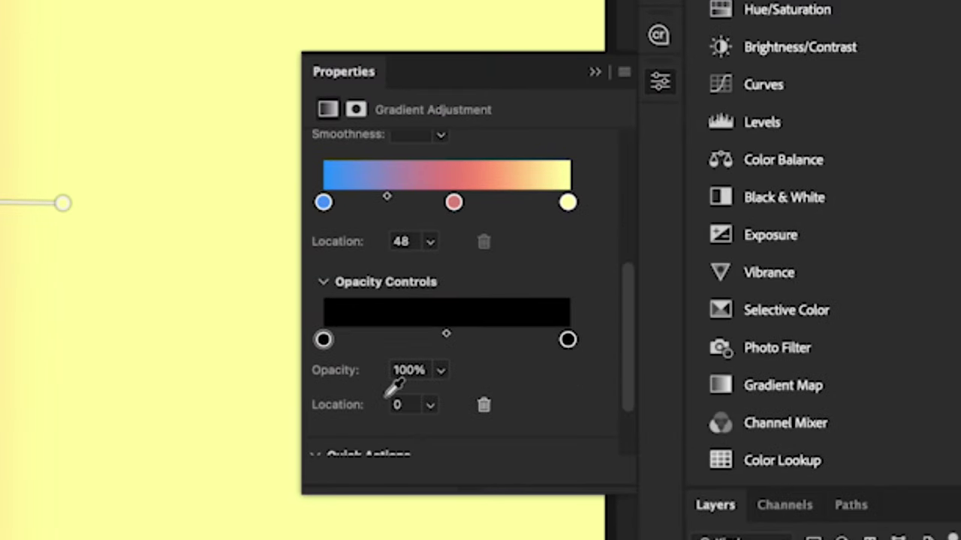
pyautogui.click(441, 320)
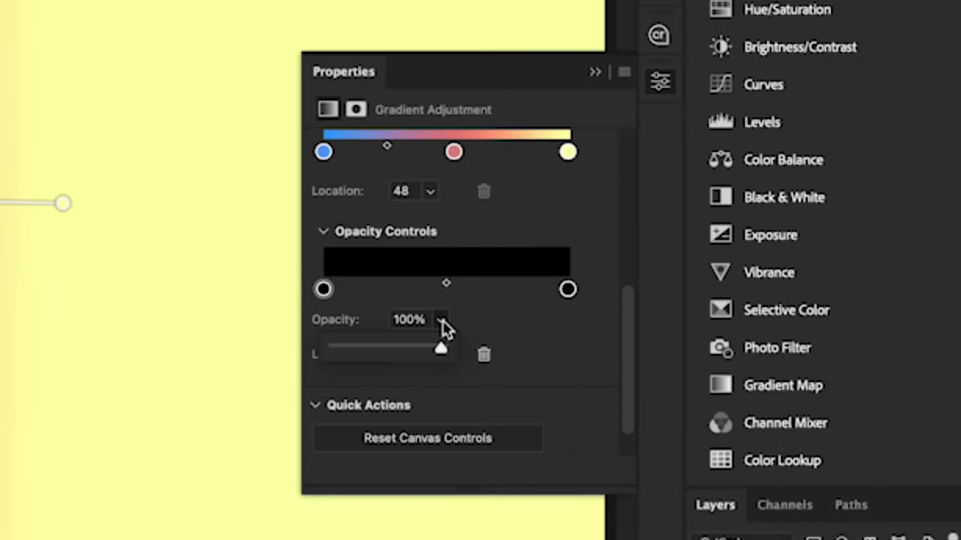
pyautogui.moveTo(440, 350); pyautogui.dragTo(423, 356)
pyautogui.moveTo(484, 353); pyautogui.dragTo(460, 350)
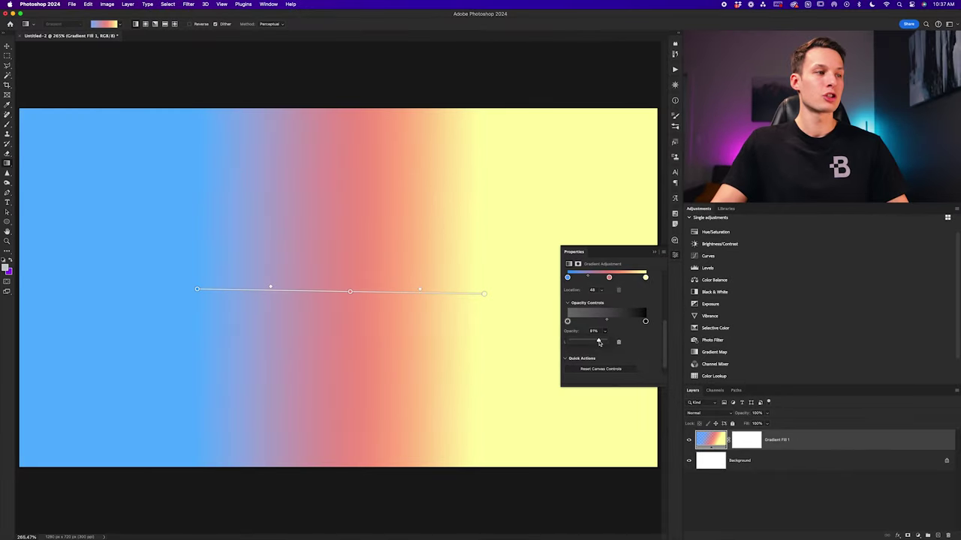
pyautogui.moveTo(589, 342); pyautogui.dragTo(593, 341)
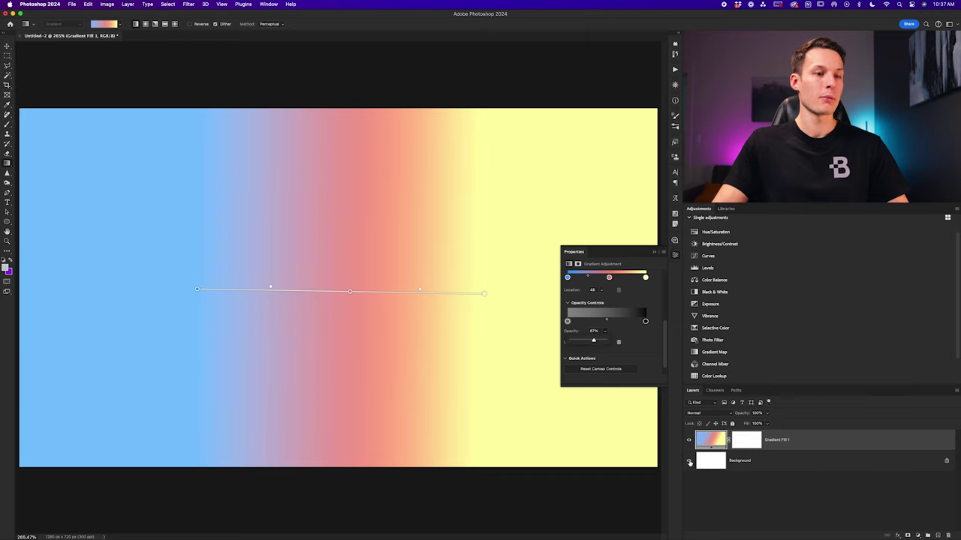
# - Hide the white Background layer and return the blue end to full opacity
pyautogui.click(688, 462)
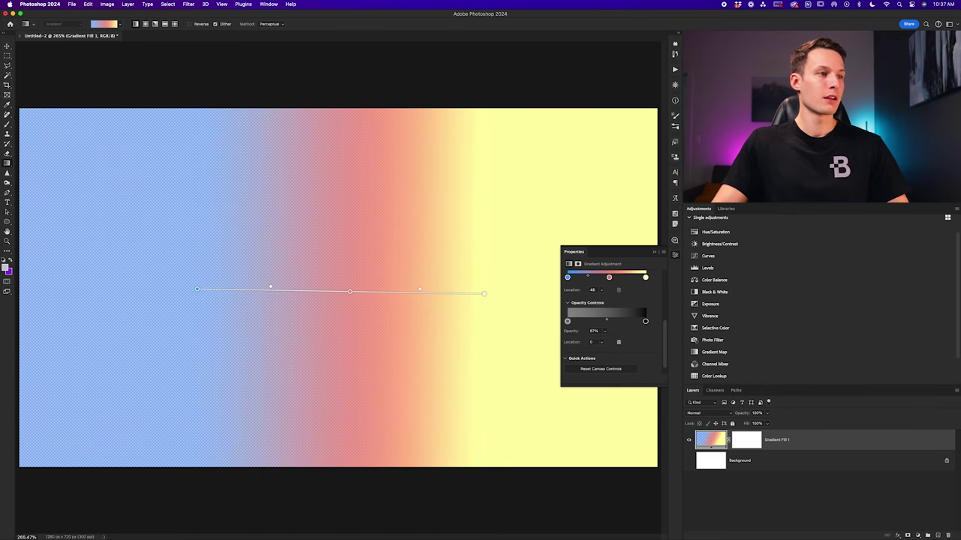
pyautogui.click(604, 333)
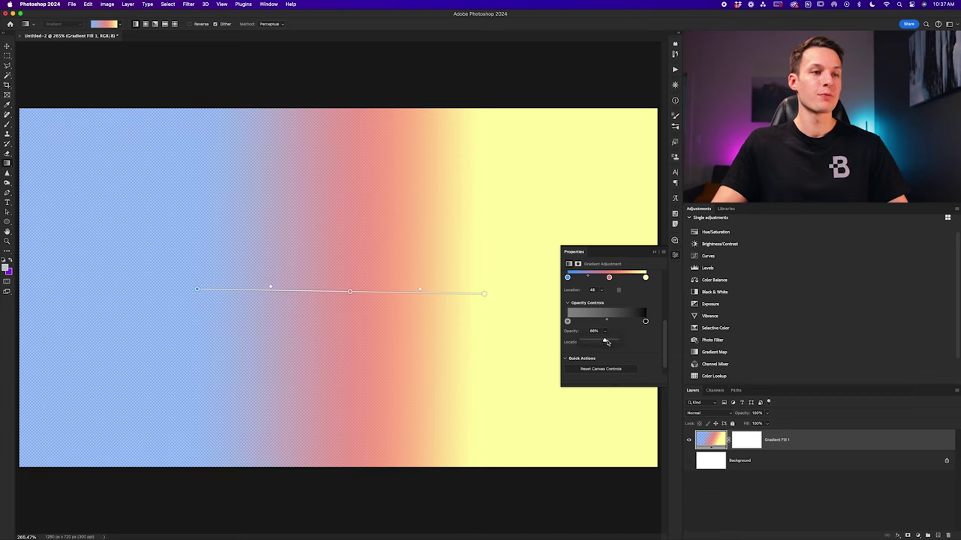
pyautogui.moveTo(605, 342); pyautogui.dragTo(632, 343)
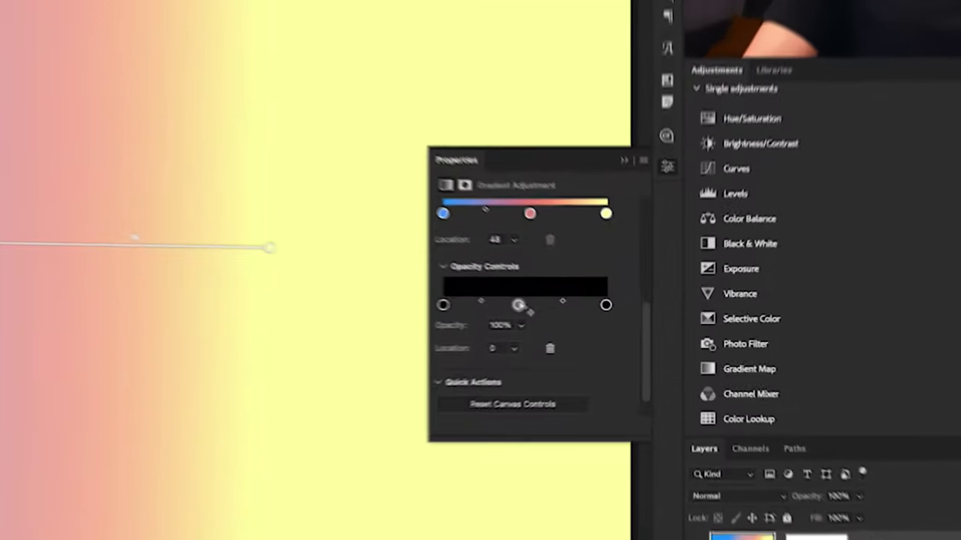
# - Add a partly transparent middle opacity stop near location 48, set to 68%
pyautogui.click(605, 322)
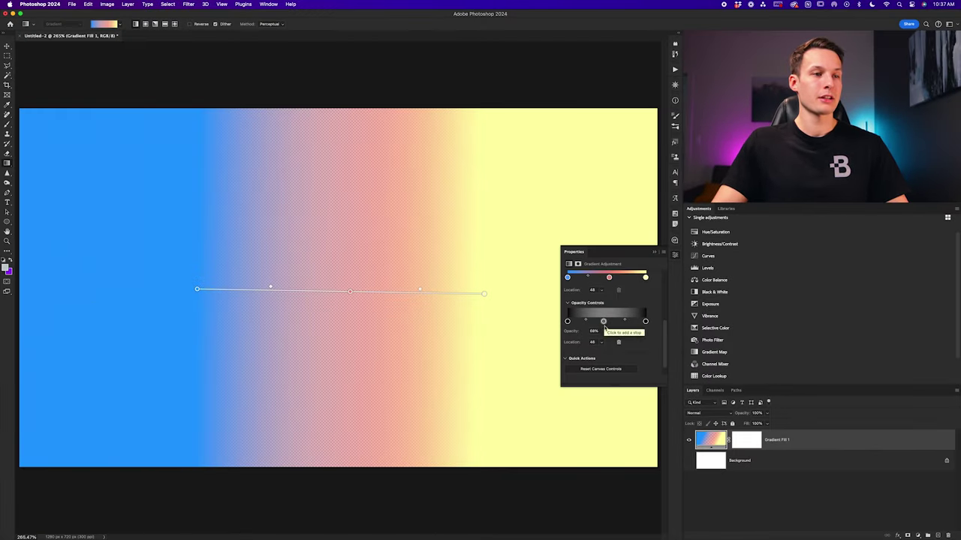
pyautogui.click(605, 331)
pyautogui.moveTo(607, 342)
pyautogui.mouseDown()
pyautogui.moveTo(614, 342)
pyautogui.moveTo(590, 341)
pyautogui.moveTo(608, 342)
pyautogui.mouseUp()
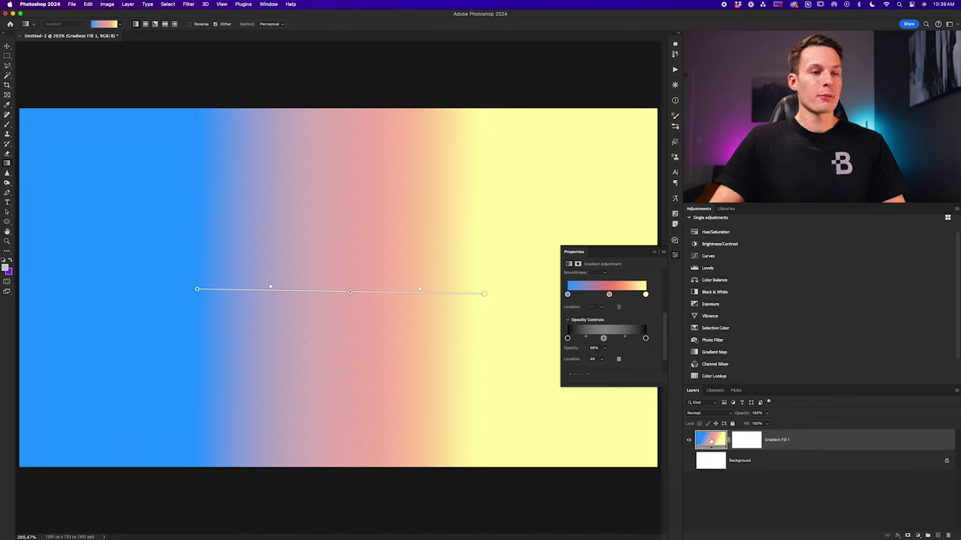
# - Open the Gradient Editor for Gradient Fill 1 and move the window aside
pyautogui.doubleClick(710, 441)
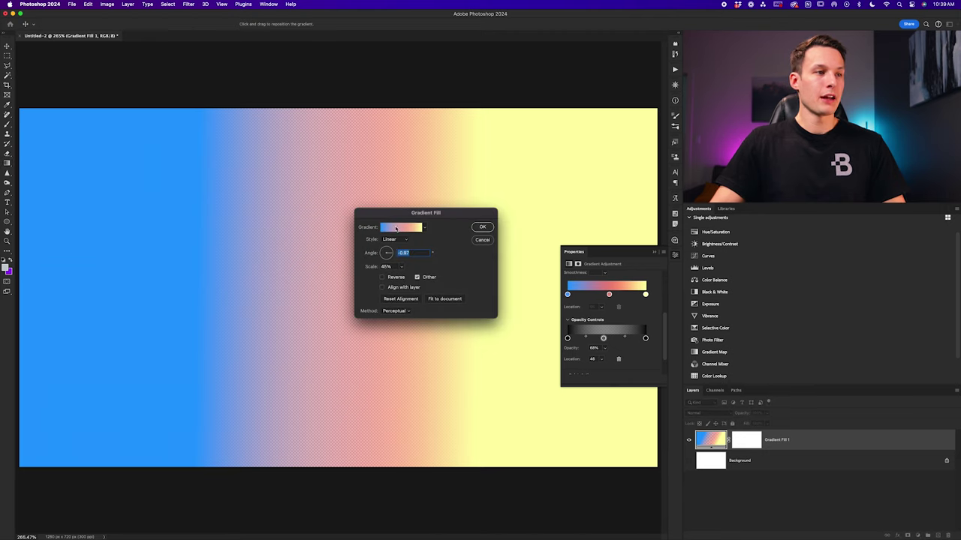
pyautogui.click(396, 228)
pyautogui.moveTo(422, 226); pyautogui.dragTo(444, 231)
pyautogui.scroll(2, 647, 350)
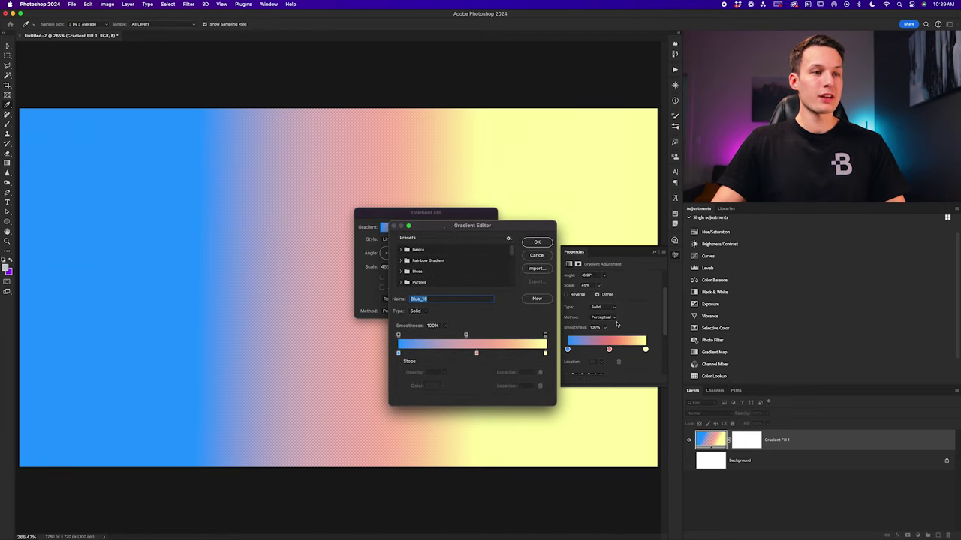
pyautogui.scroll(2, 591, 288)
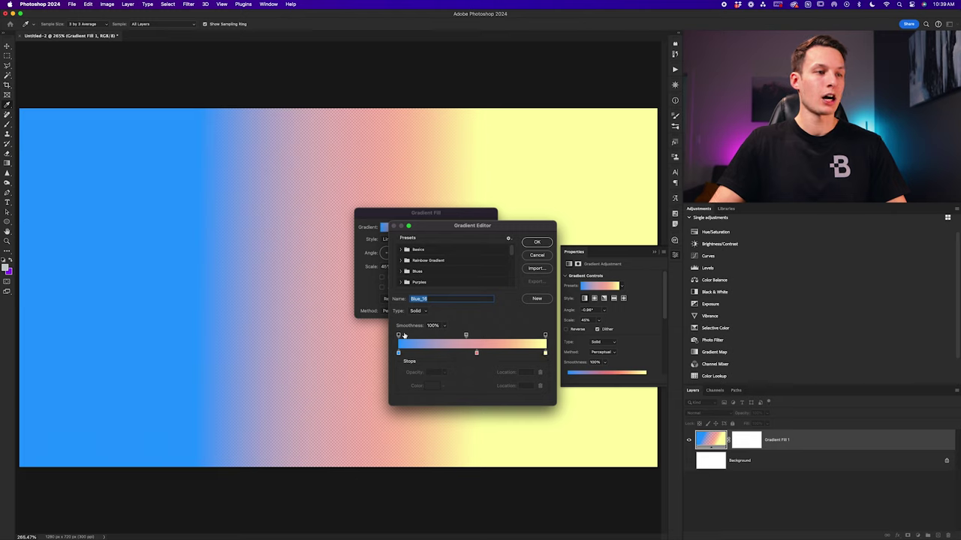
# - Make the middle colour stop at location 53 a brighter, more saturated red
pyautogui.click(466, 335)
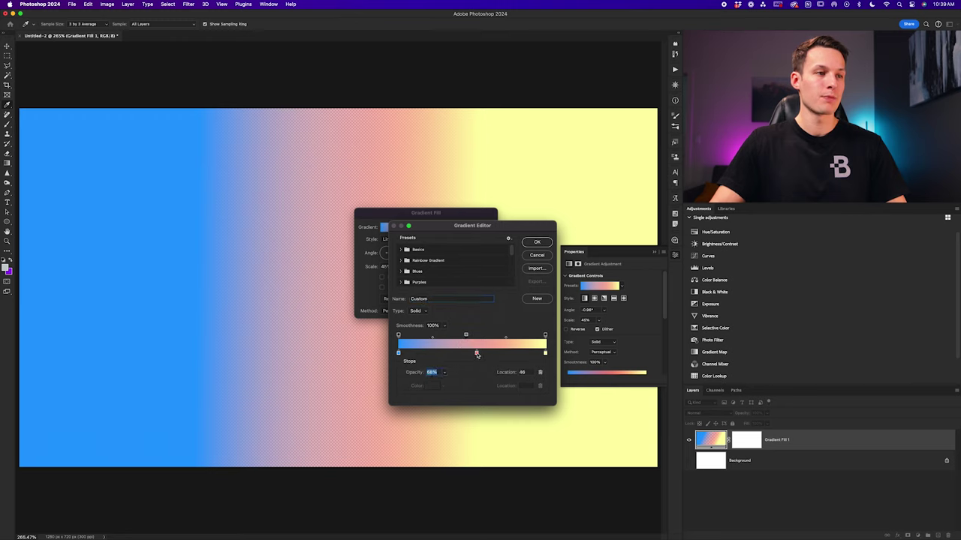
pyautogui.click(475, 354)
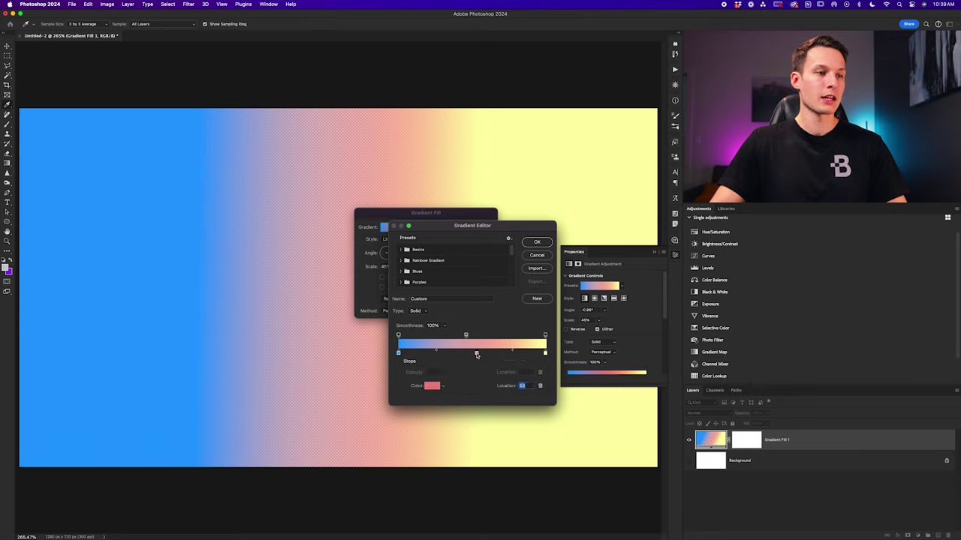
pyautogui.click(433, 386)
pyautogui.click(415, 358)
pyautogui.moveTo(415, 358)
pyautogui.mouseDown()
pyautogui.moveTo(404, 361)
pyautogui.moveTo(460, 350)
pyautogui.moveTo(450, 334)
pyautogui.mouseUp()
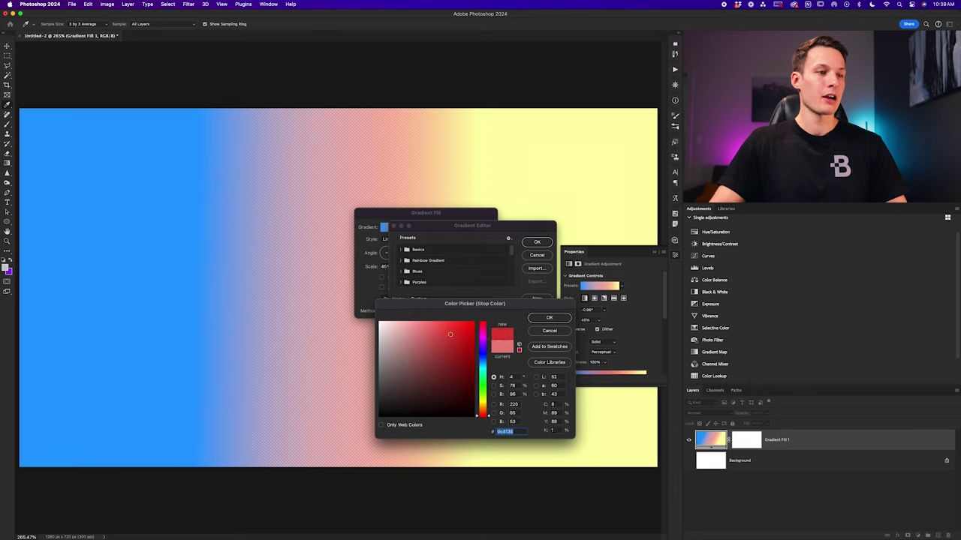
pyautogui.click(545, 319)
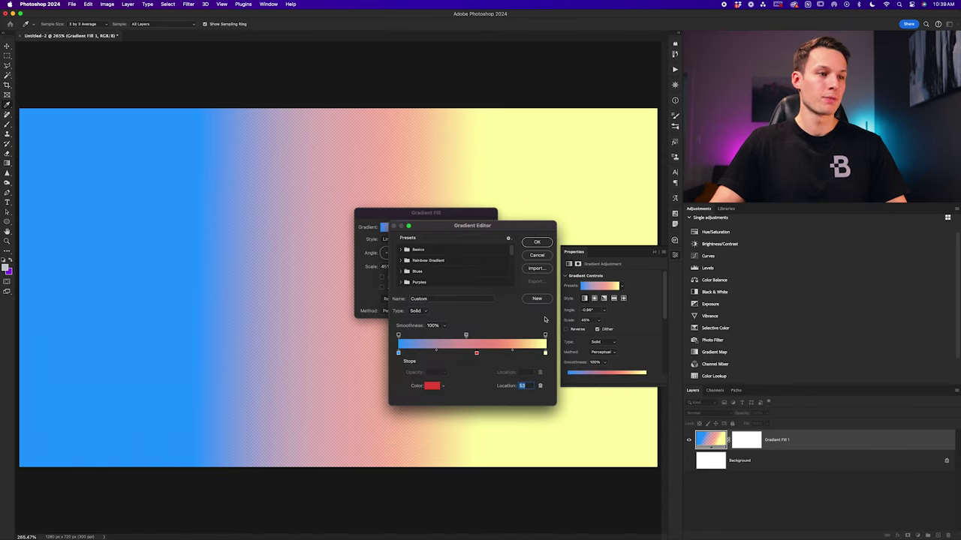